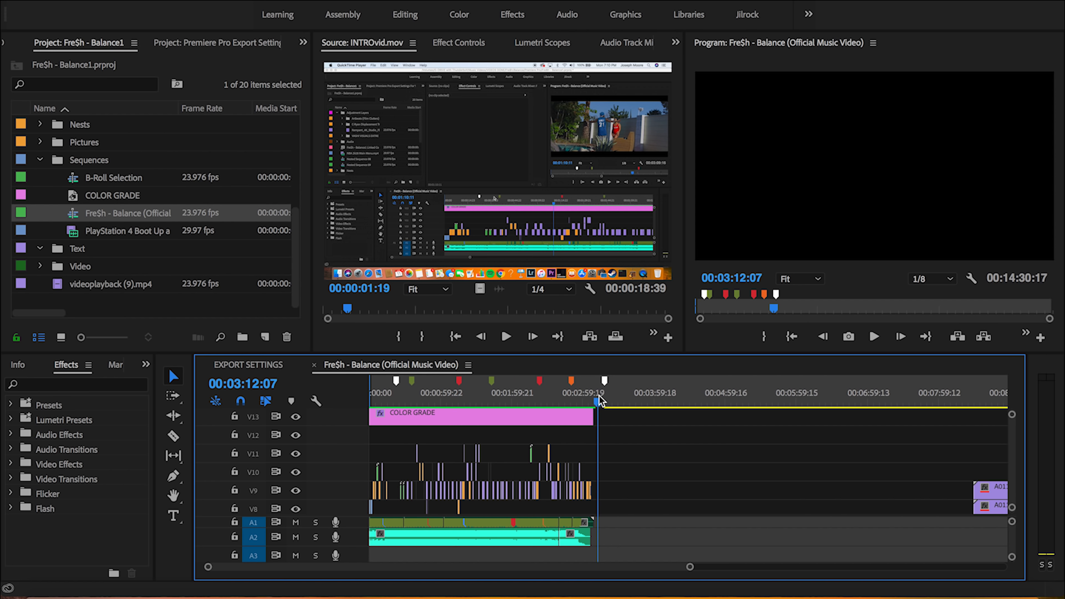
Mark the sequence's export range from its start to the end of the COLOR GRADE clip and open the media export settings
{"action": "key", "text": "Up"}
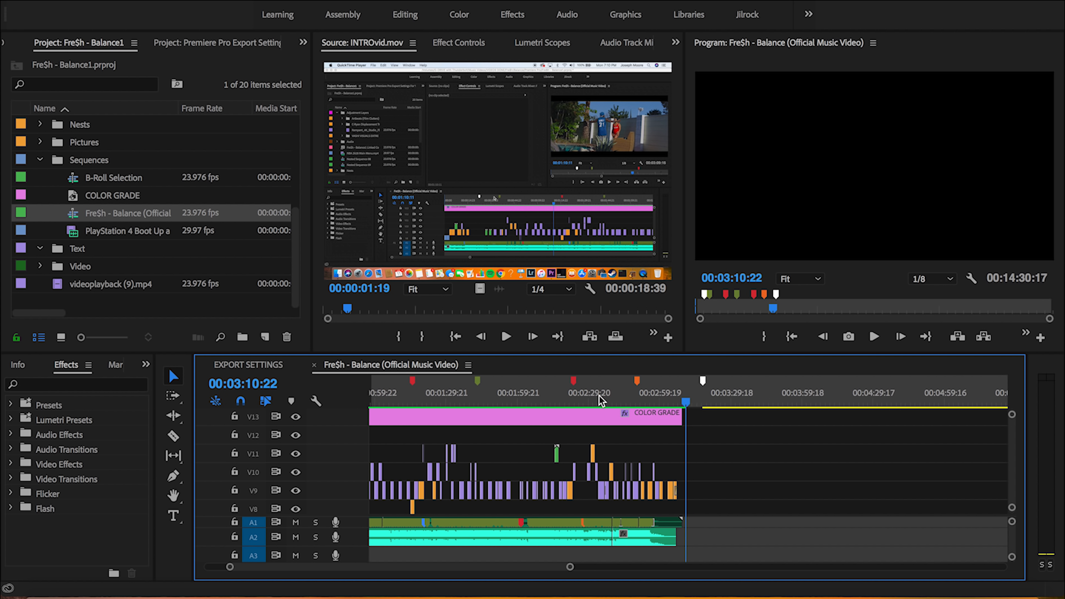
{"action": "key", "text": "minus"}
{"action": "key", "text": "minus"}
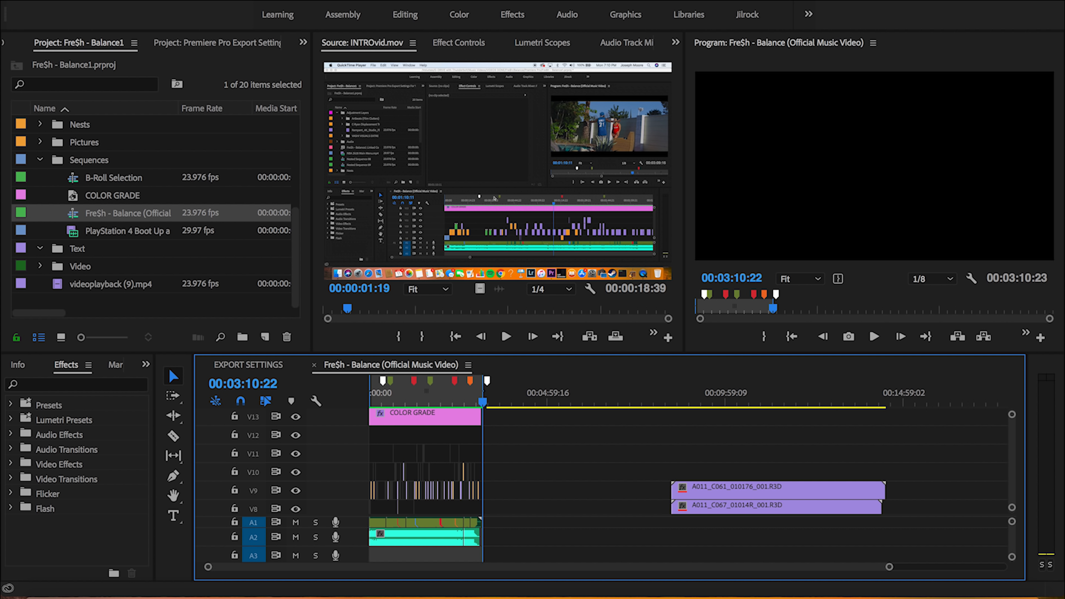
{"action": "left_click", "coordinate": [143, 1]}
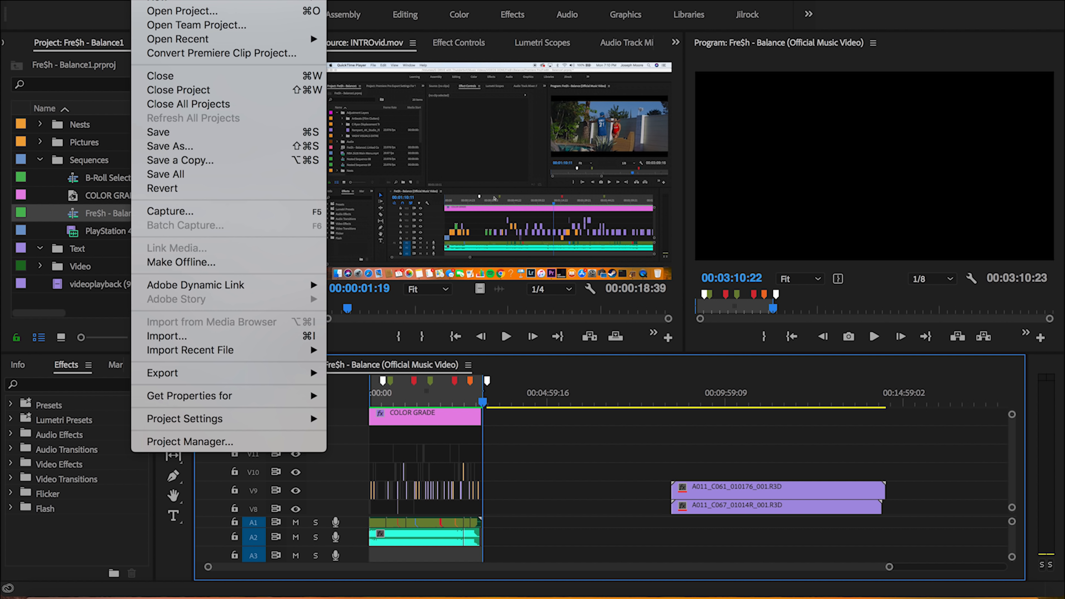
{"action": "mouse_move", "coordinate": [252, 375]}
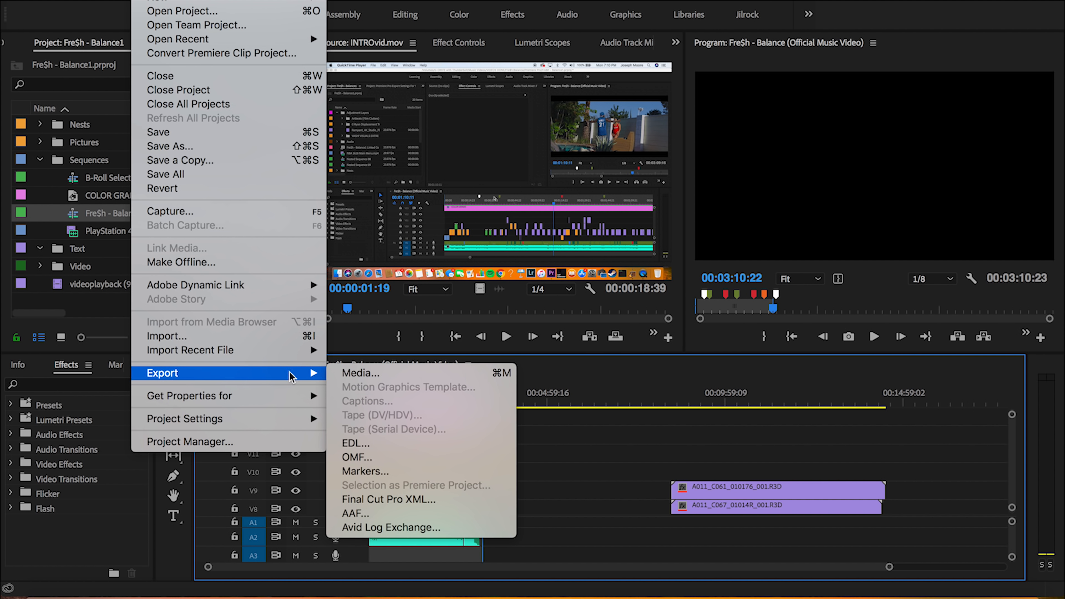
{"action": "left_click", "coordinate": [365, 373]}
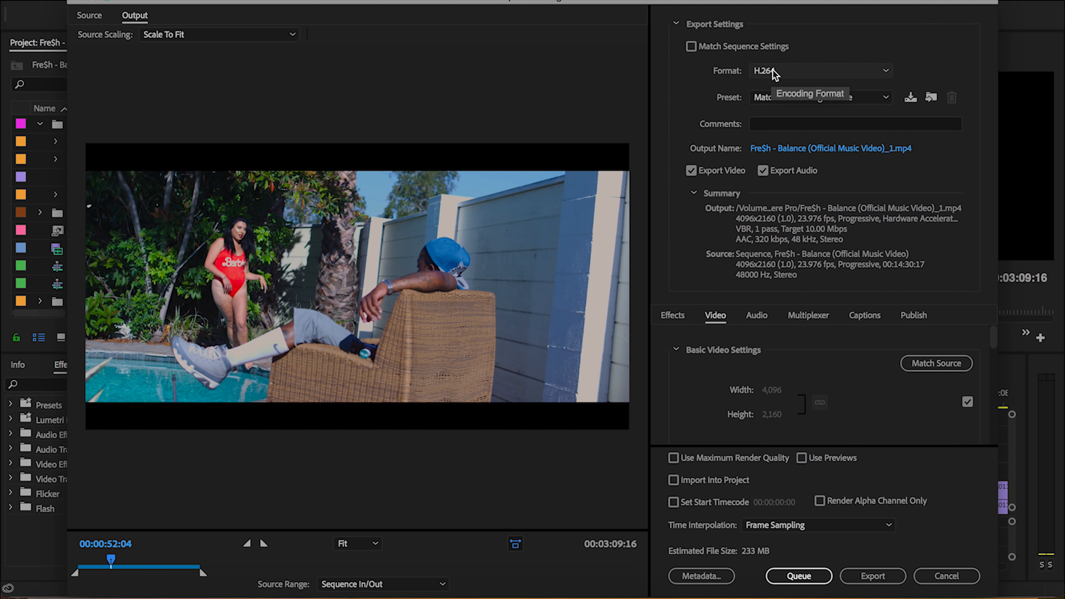
Set the export format to H.264 and choose the YouTube 1080p HD preset
{"action": "left_click", "coordinate": [773, 72]}
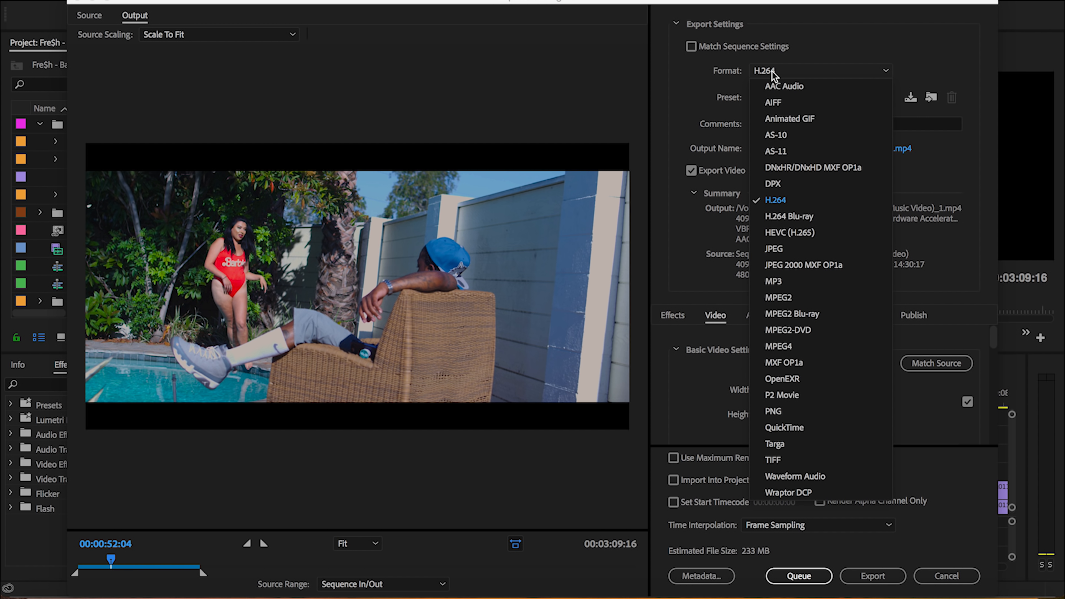
{"action": "left_click", "coordinate": [785, 201]}
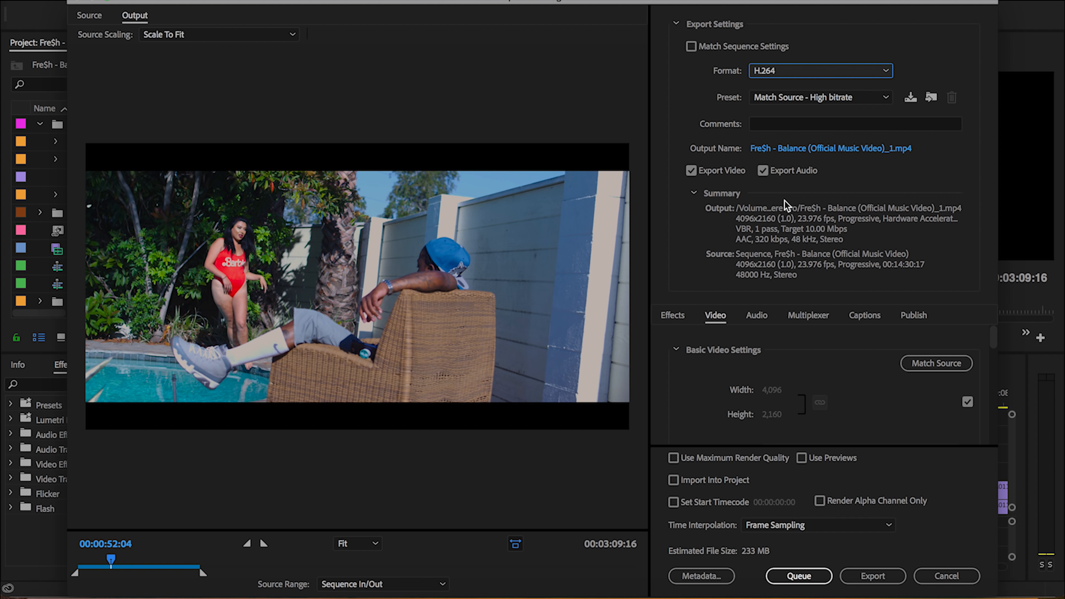
{"action": "left_click", "coordinate": [778, 101]}
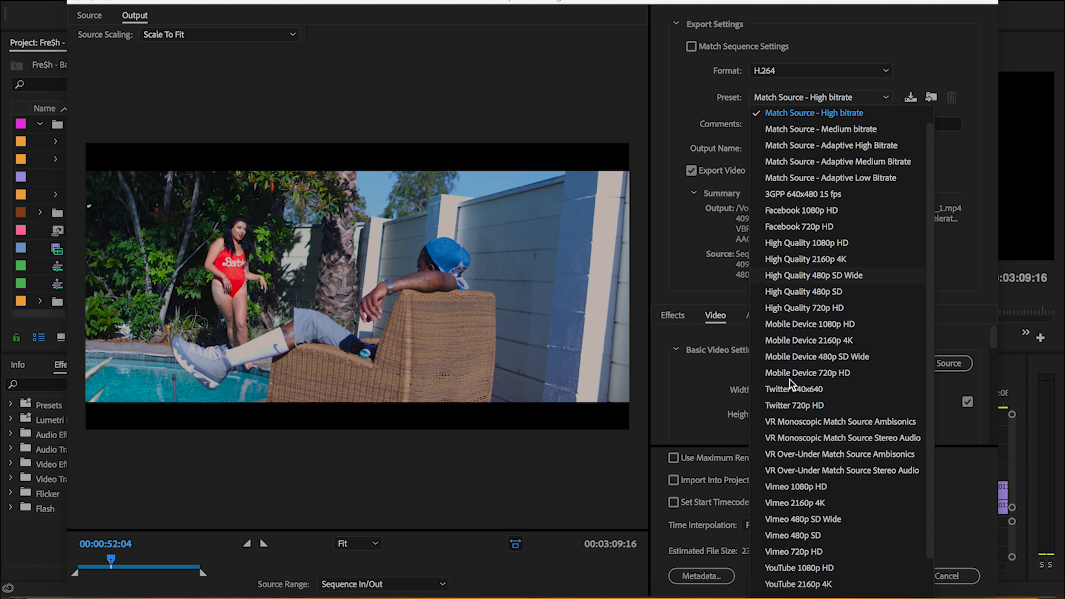
{"action": "scroll", "coordinate": [789, 379], "scroll_direction": "down", "scroll_amount": 3}
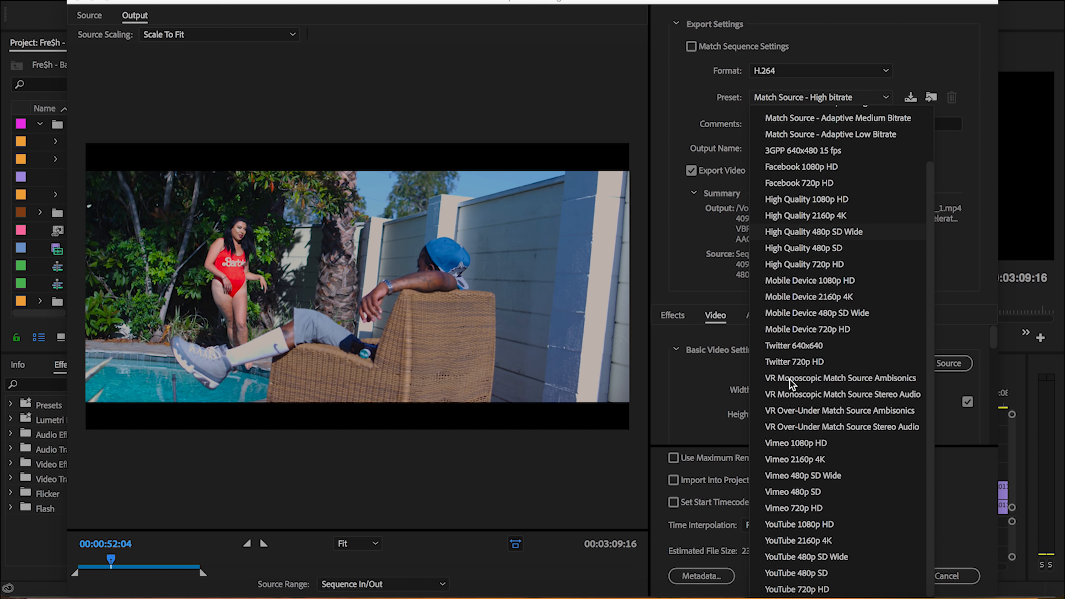
{"action": "left_click", "coordinate": [793, 526]}
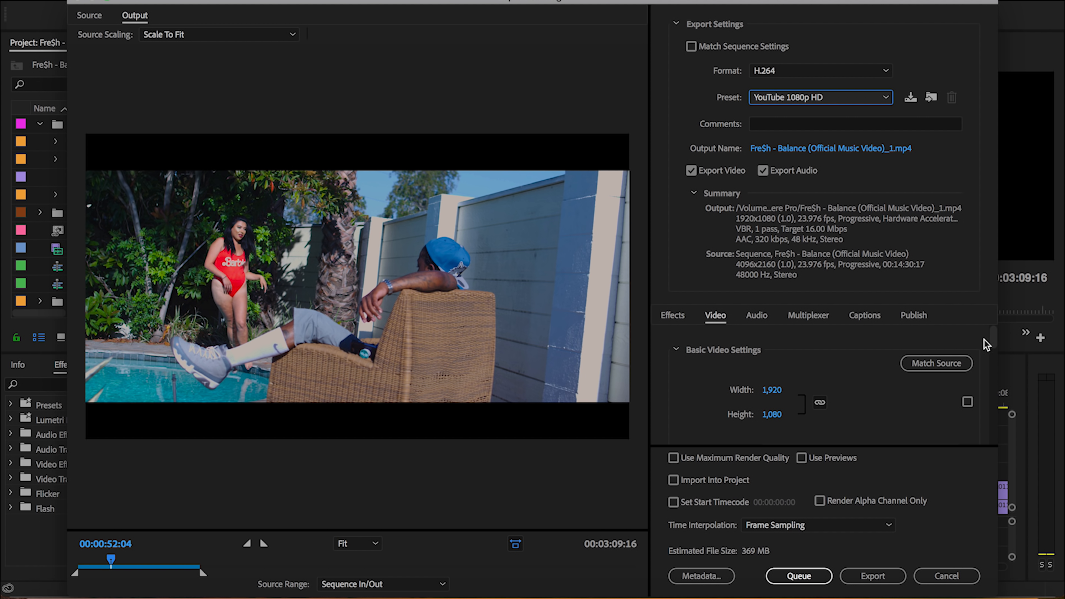
Turn on Render at Maximum Depth and check the encoding profile options, keeping the High profile
{"action": "left_click", "coordinate": [992, 338]}
{"action": "left_click_drag", "start_coordinate": [993, 339], "coordinate": [993, 343]}
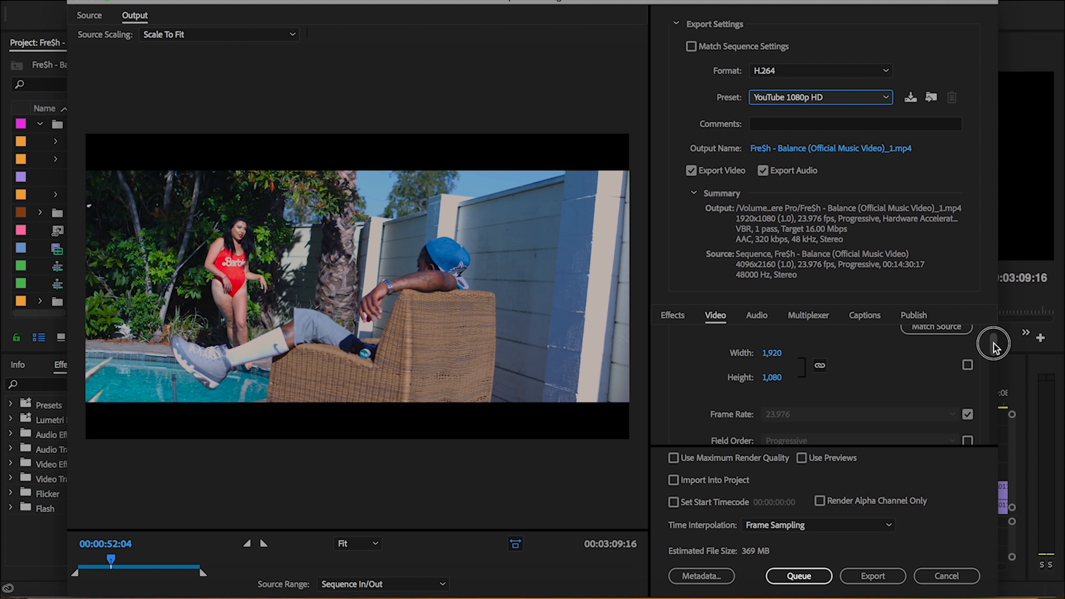
{"action": "left_click_drag", "start_coordinate": [994, 344], "coordinate": [992, 367]}
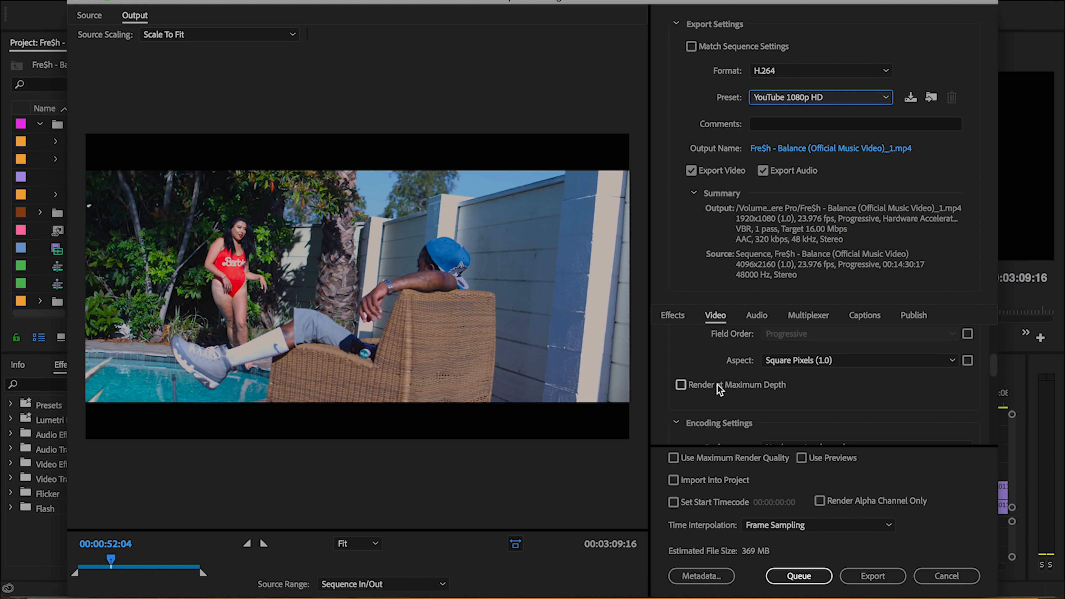
{"action": "left_click", "coordinate": [709, 385]}
{"action": "left_click_drag", "start_coordinate": [993, 363], "coordinate": [993, 383]}
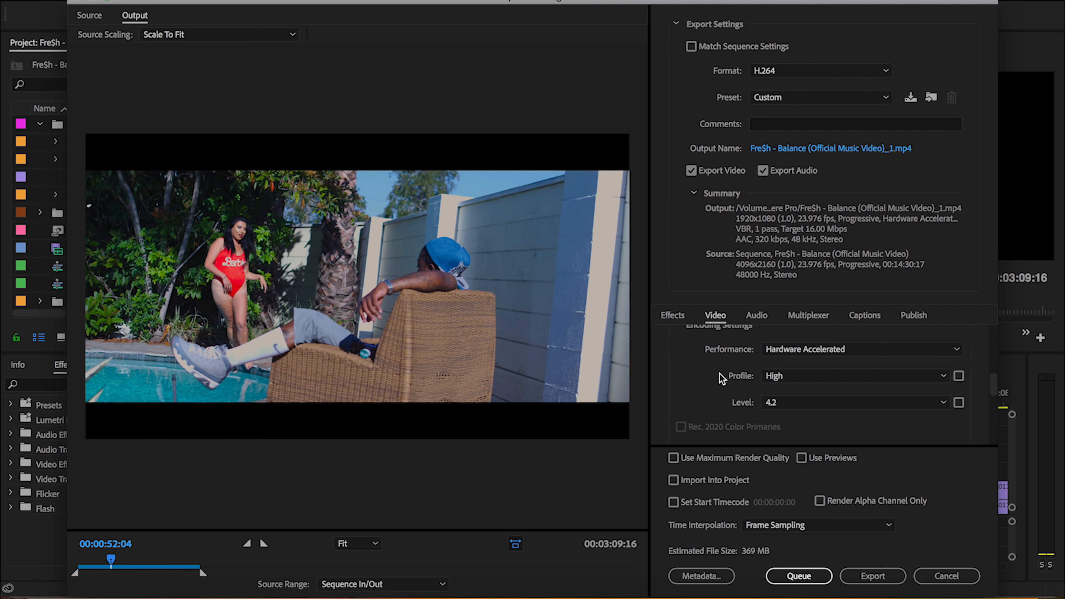
{"action": "left_click", "coordinate": [790, 377]}
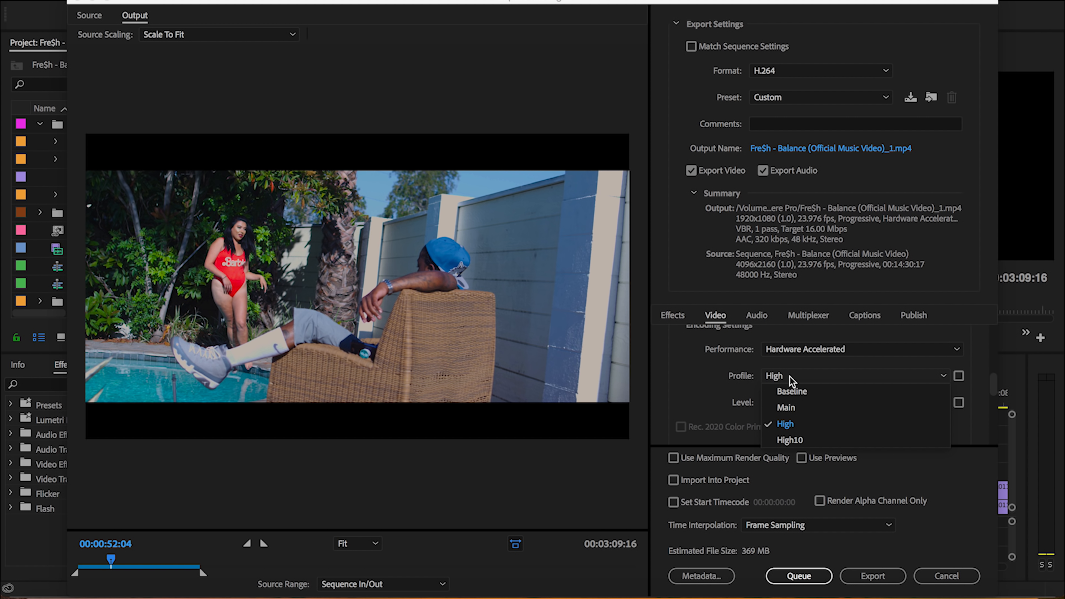
{"action": "left_click", "coordinate": [708, 382]}
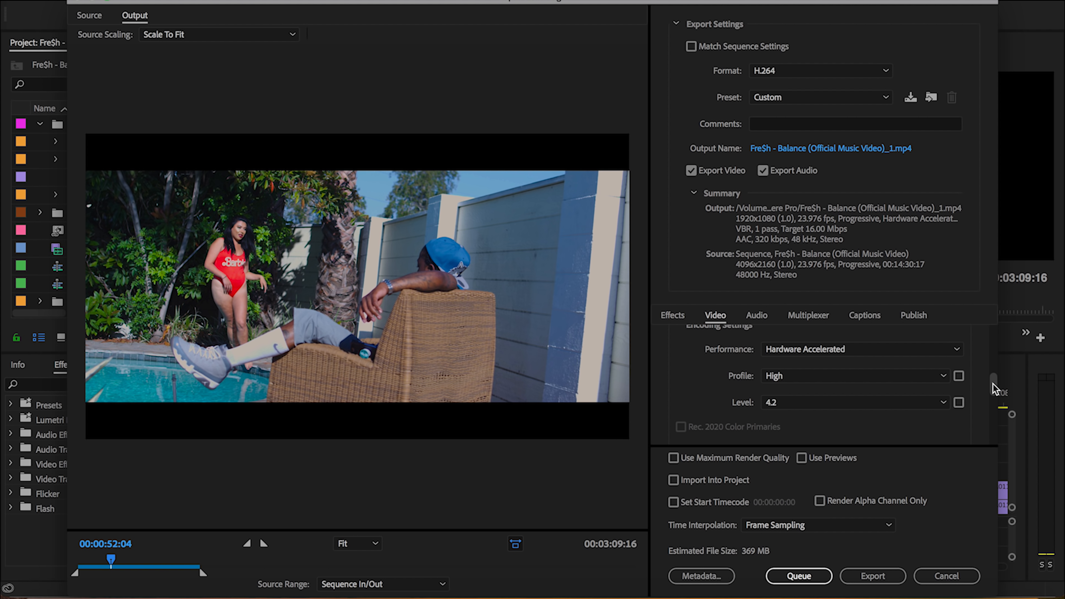
Set the bitrate encoding to VBR, 2 pass with a maximum bitrate of 50 Mbps
{"action": "left_click_drag", "start_coordinate": [992, 383], "coordinate": [992, 409]}
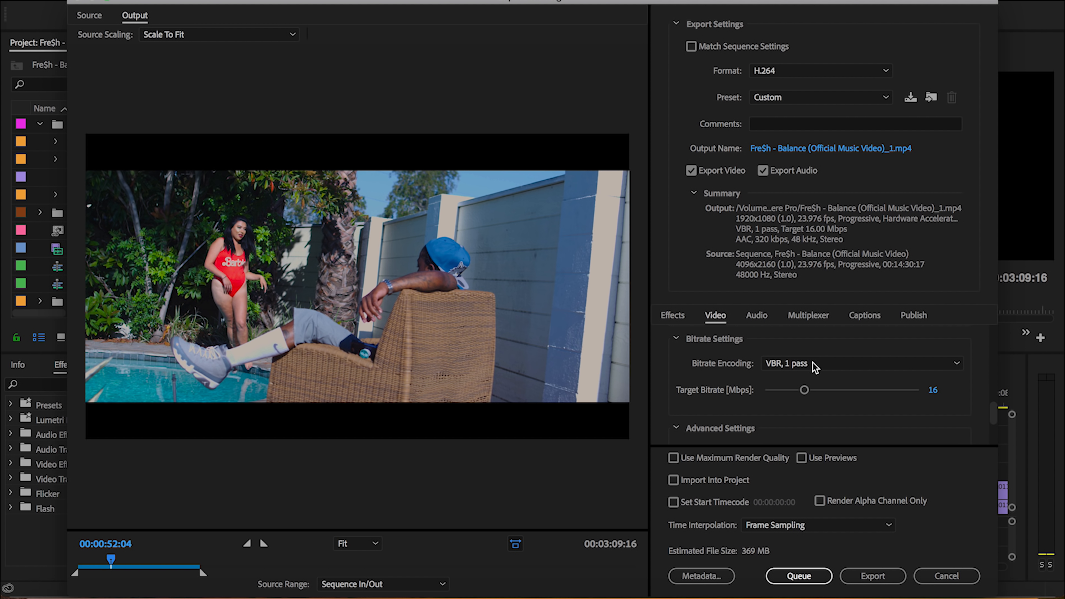
{"action": "left_click", "coordinate": [798, 364]}
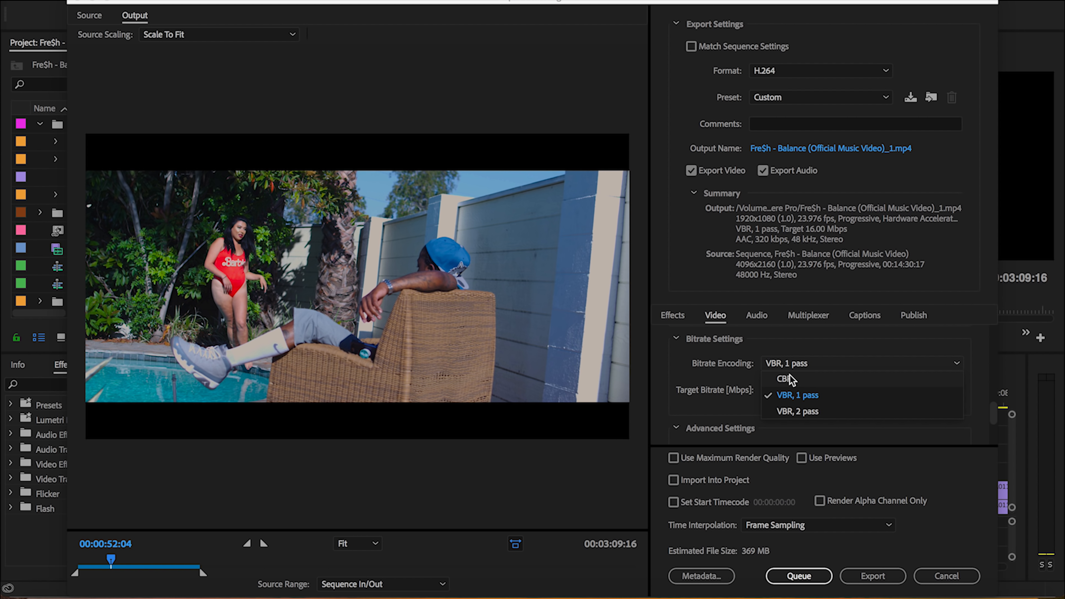
{"action": "left_click", "coordinate": [798, 411]}
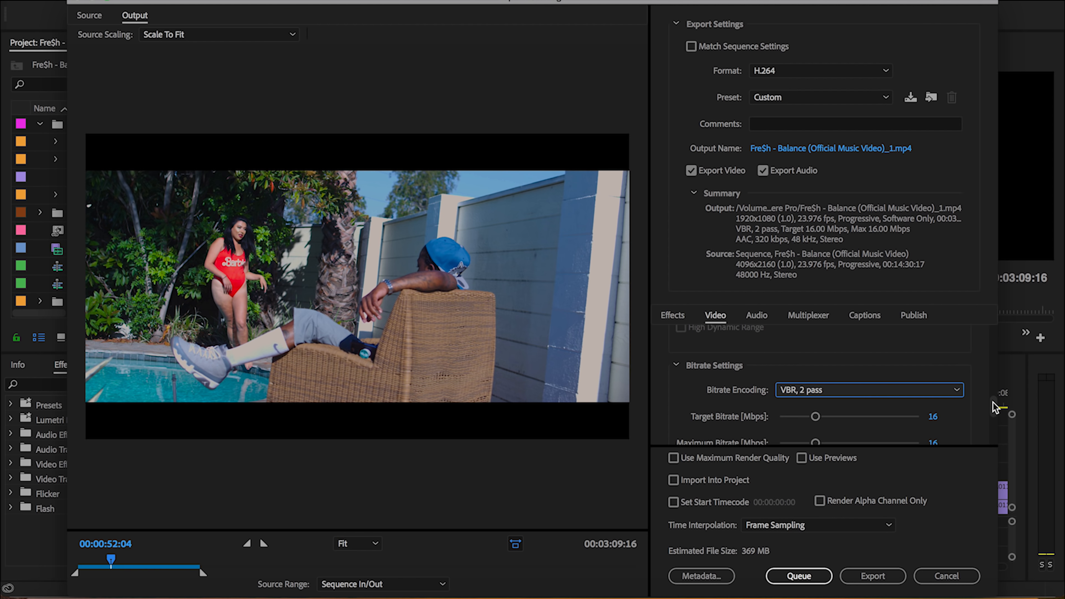
{"action": "left_click_drag", "start_coordinate": [990, 405], "coordinate": [992, 416]}
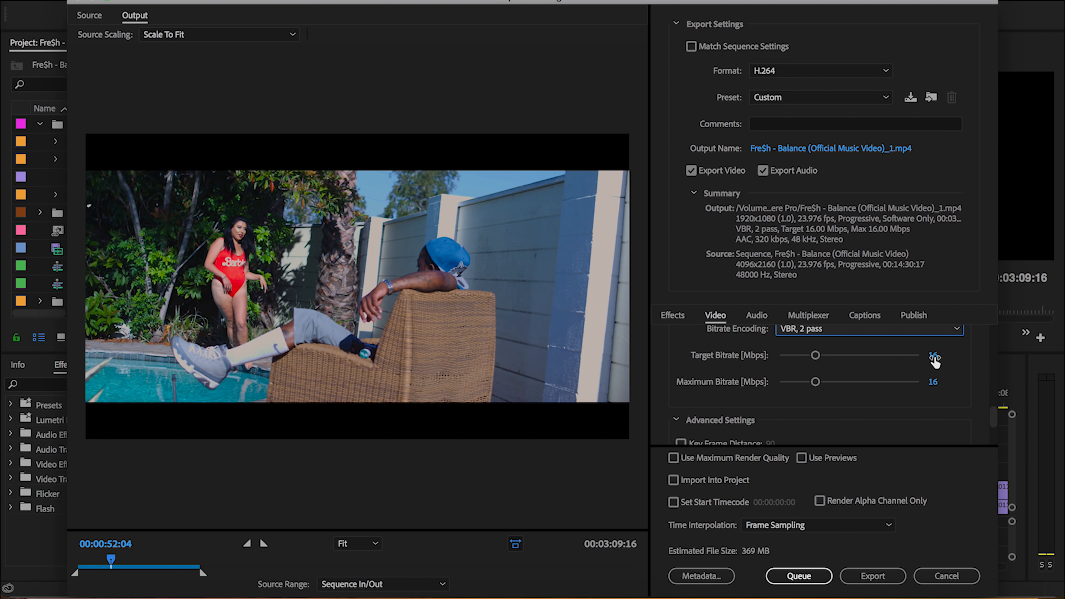
{"action": "left_click", "coordinate": [933, 382]}
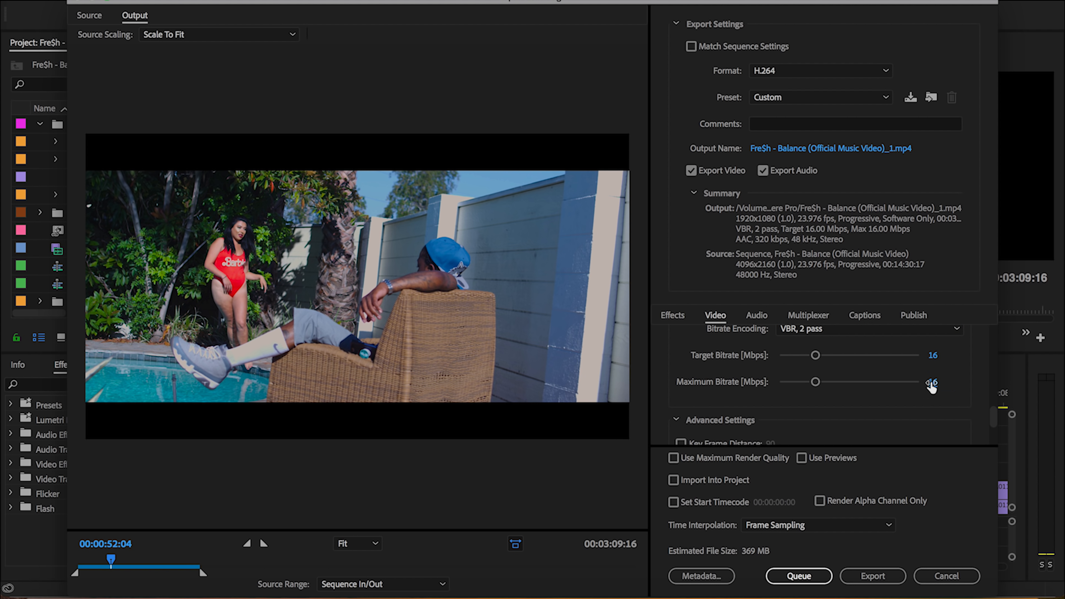
{"action": "type", "text": "50"}
{"action": "key", "text": "Return"}
Turn on Use Maximum Render Quality and Use Previews for the export
{"action": "left_click_drag", "start_coordinate": [994, 418], "coordinate": [991, 439]}
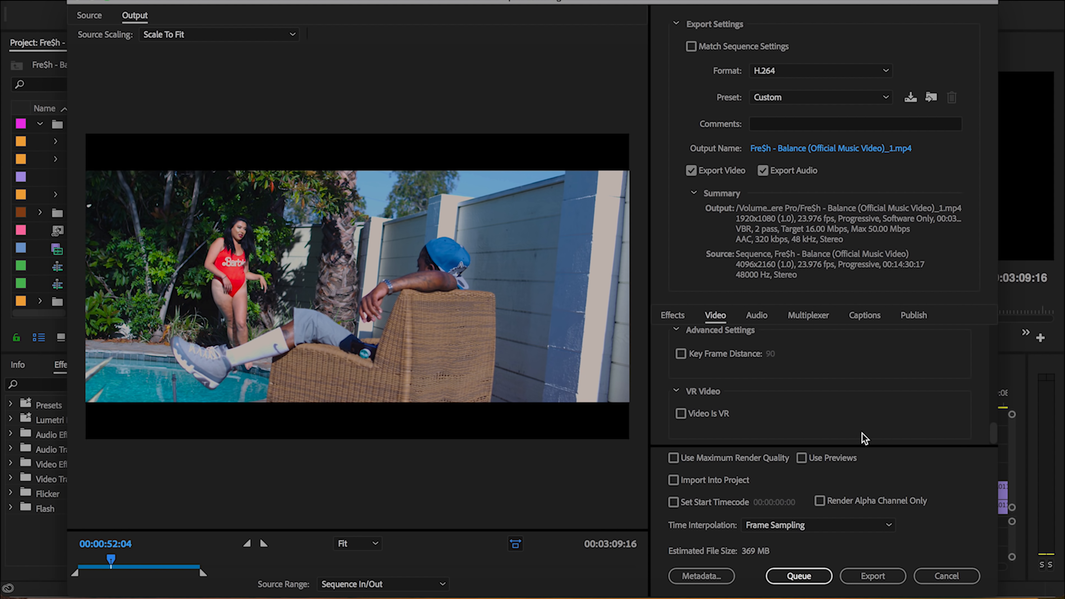
{"action": "left_click", "coordinate": [710, 457]}
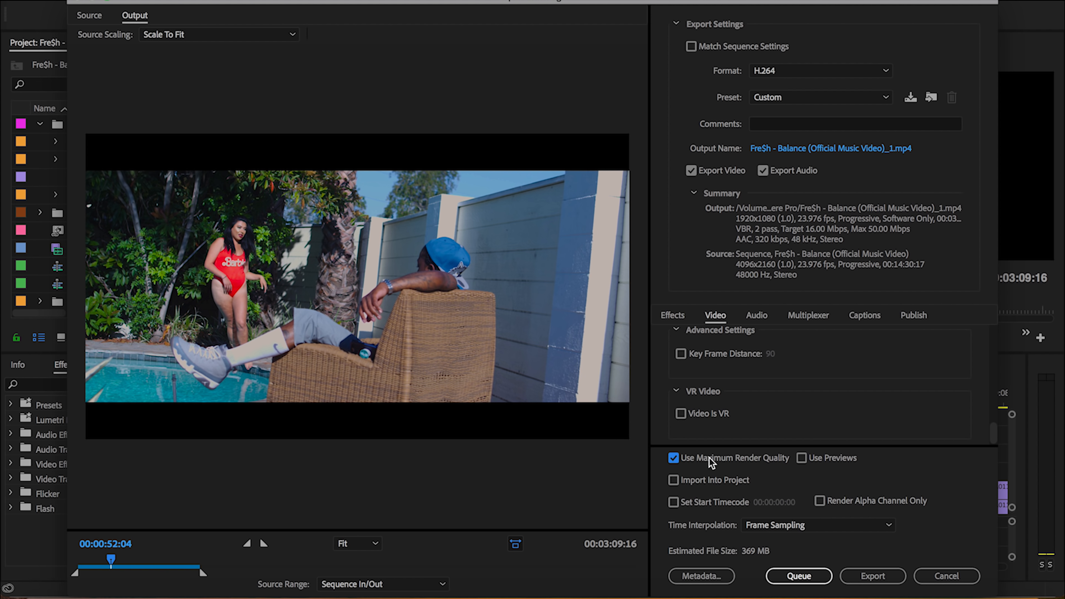
{"action": "left_click", "coordinate": [817, 459]}
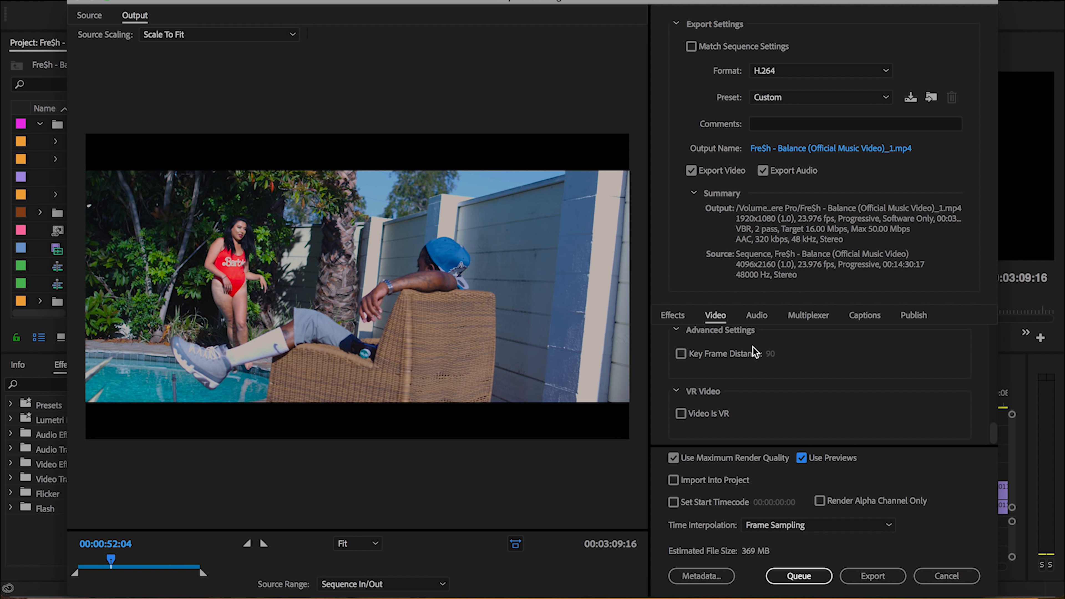
Check the audio bitrate options, keeping 320 kbps, and return to the video settings
{"action": "left_click", "coordinate": [755, 317]}
{"action": "scroll", "coordinate": [993, 344], "scroll_direction": "down", "scroll_amount": 2}
{"action": "left_click_drag", "start_coordinate": [991, 354], "coordinate": [982, 424]}
{"action": "left_click", "coordinate": [814, 368]}
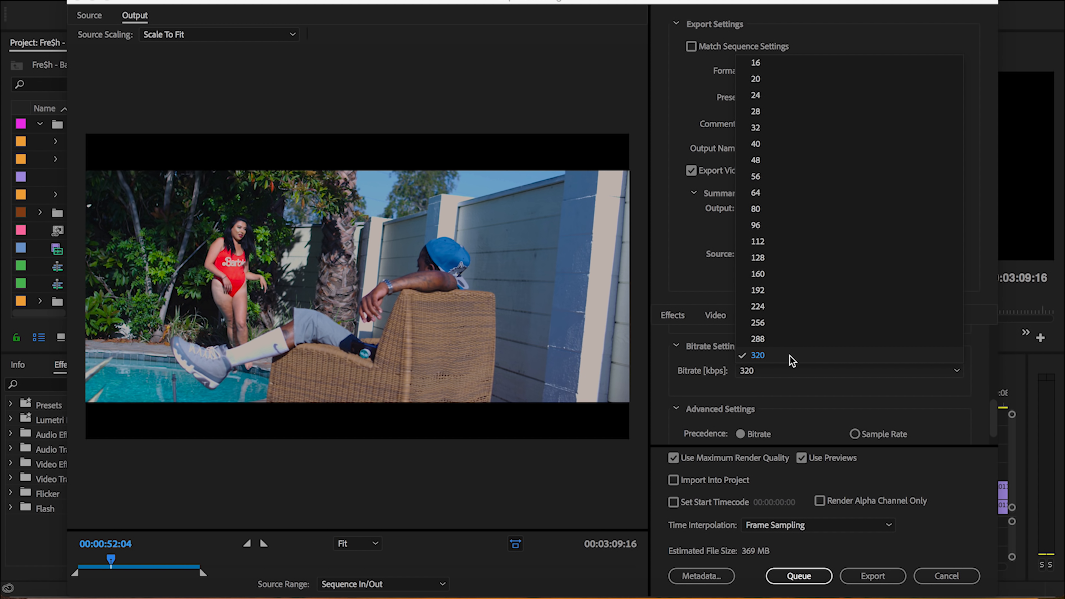
{"action": "left_click", "coordinate": [689, 358]}
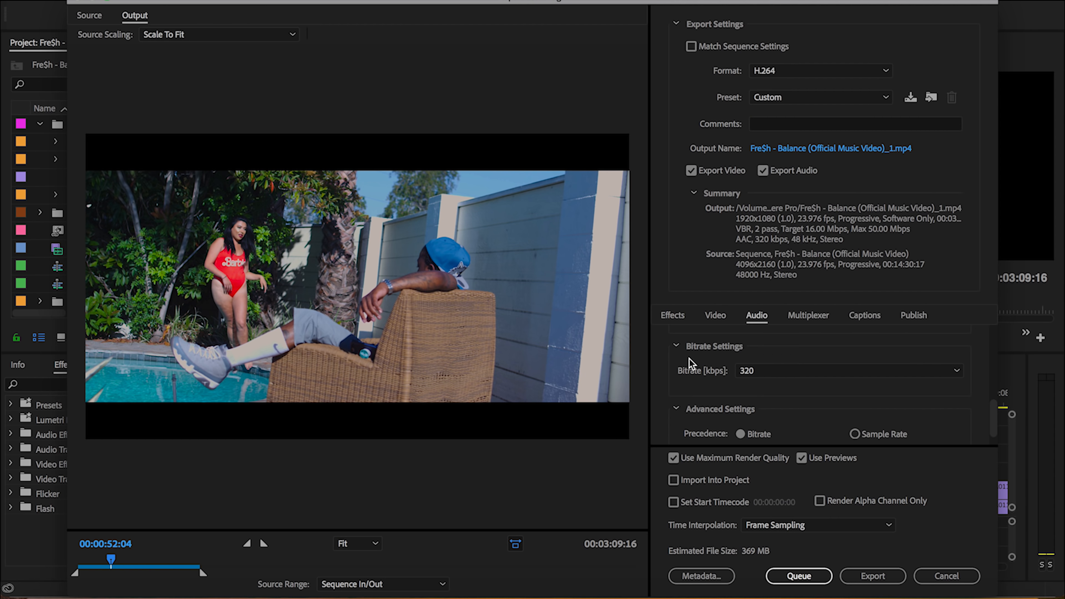
{"action": "left_click", "coordinate": [715, 315]}
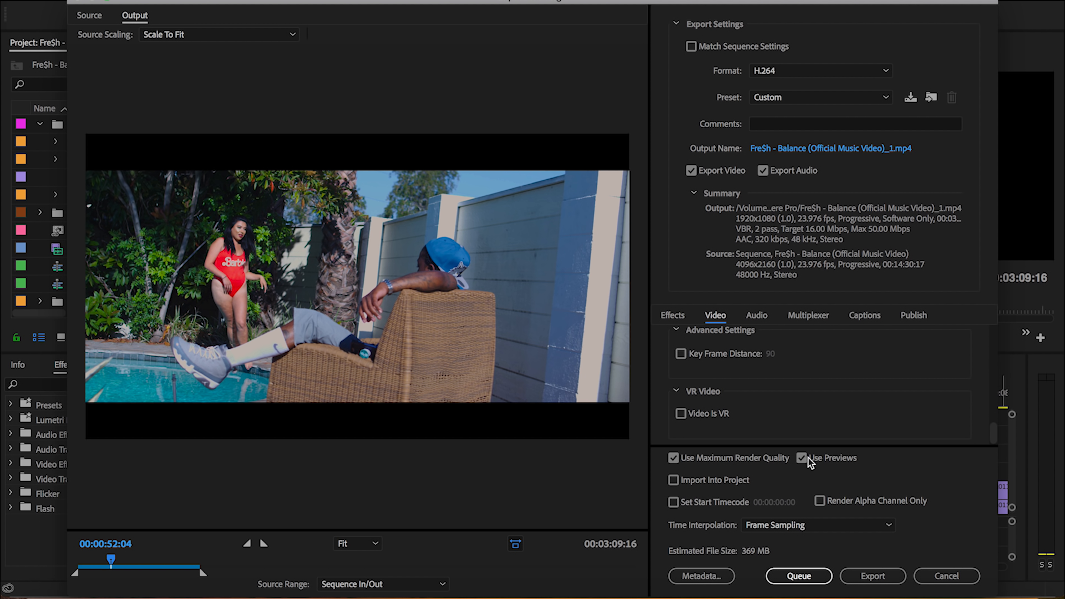
{"action": "left_click", "coordinate": [794, 577]}
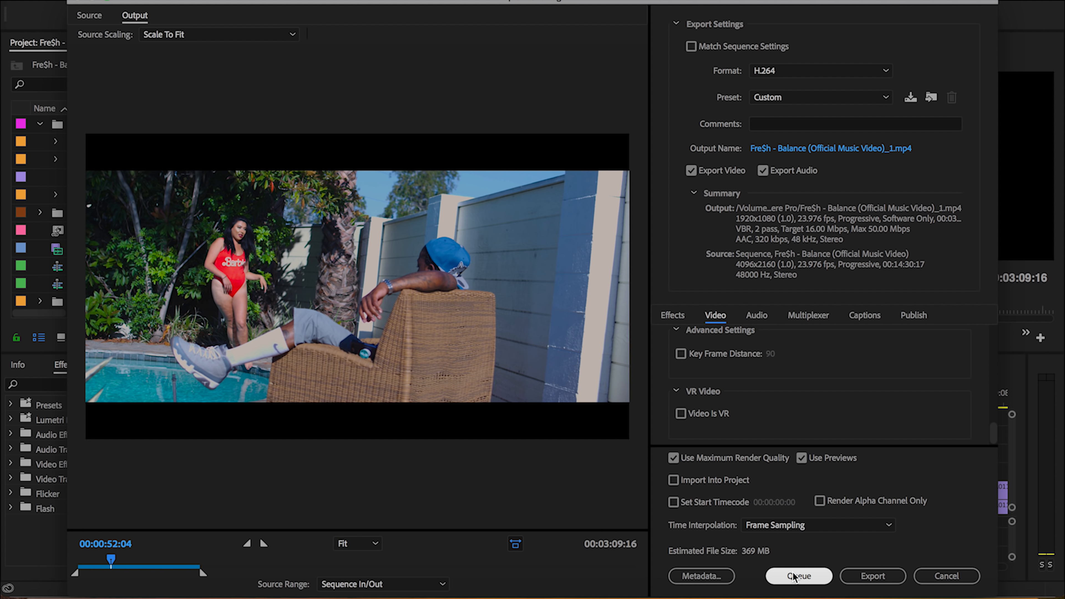
{"action": "left_click", "coordinate": [867, 582]}
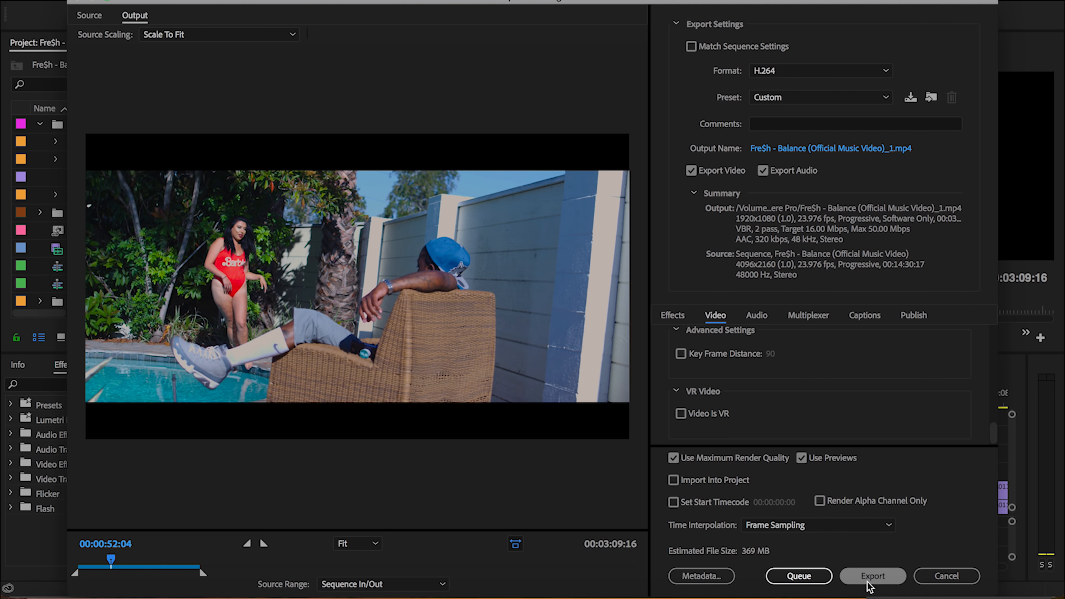
Set the output file to Fre$h - Balance (Official Music Video)_1 in the Premiere Pro folder
{"action": "left_click", "coordinate": [830, 151]}
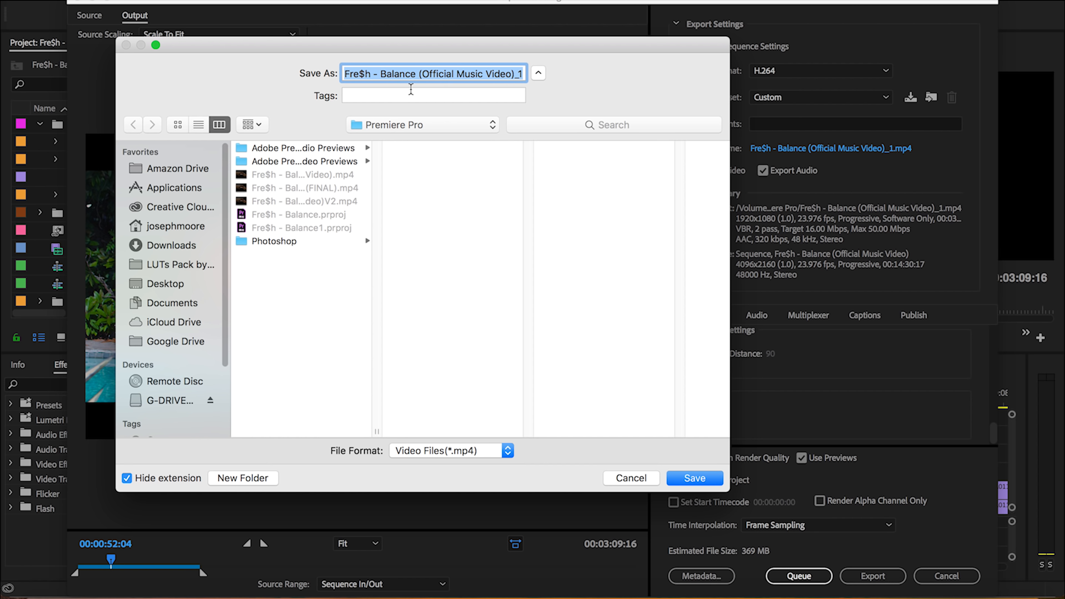
{"action": "left_click", "coordinate": [693, 479]}
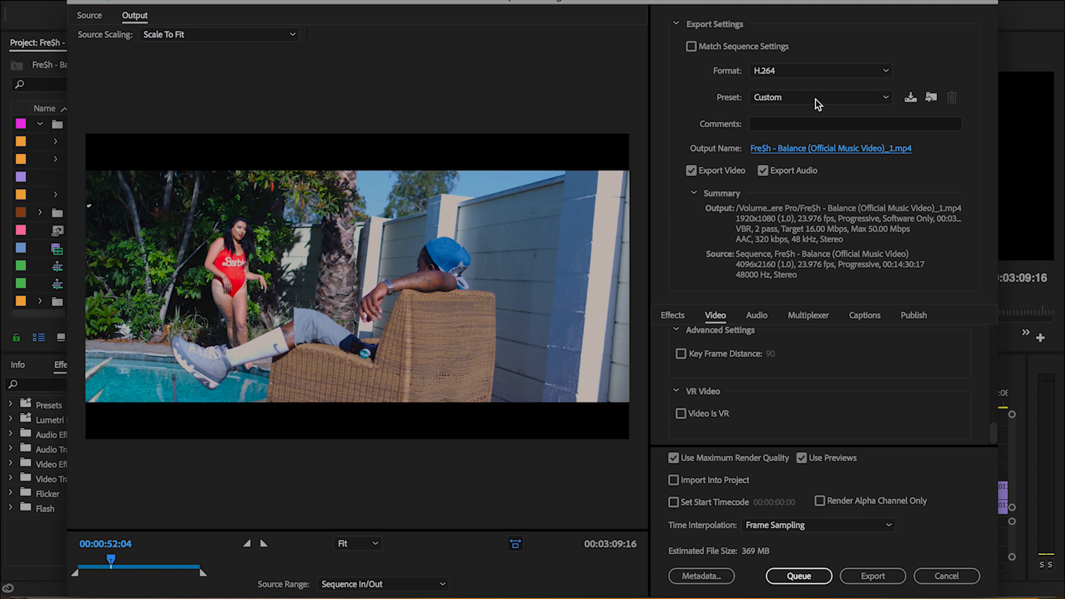
Save the export settings as a preset named MUSIC VIDEO YOUTUBE 2018 EXPORT (1920x1080) and look it up among the presets
{"action": "left_click", "coordinate": [911, 99]}
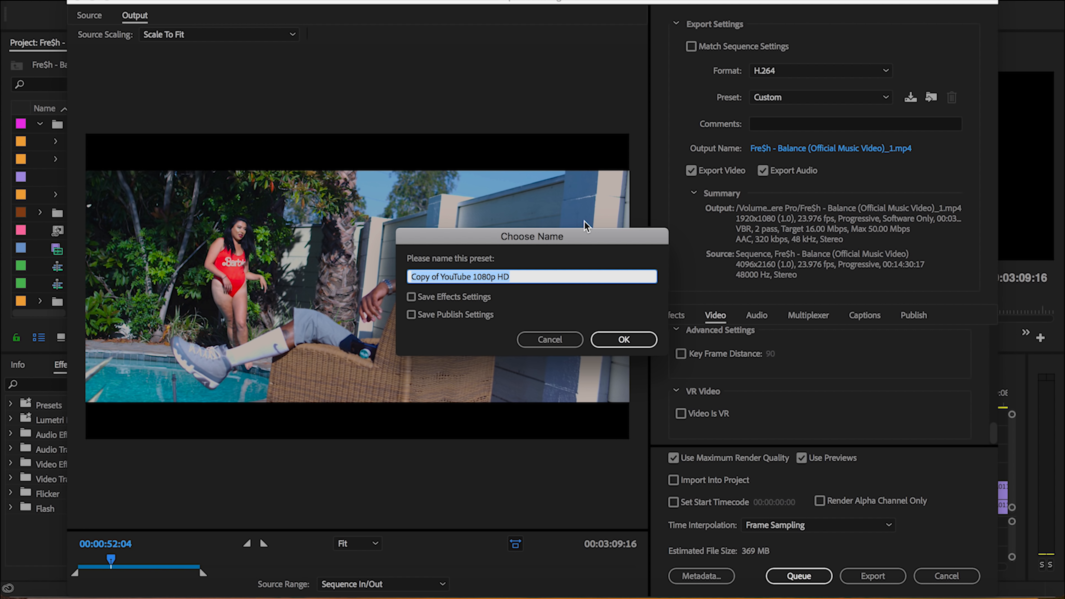
{"action": "type", "text": "MUSIC VI"}
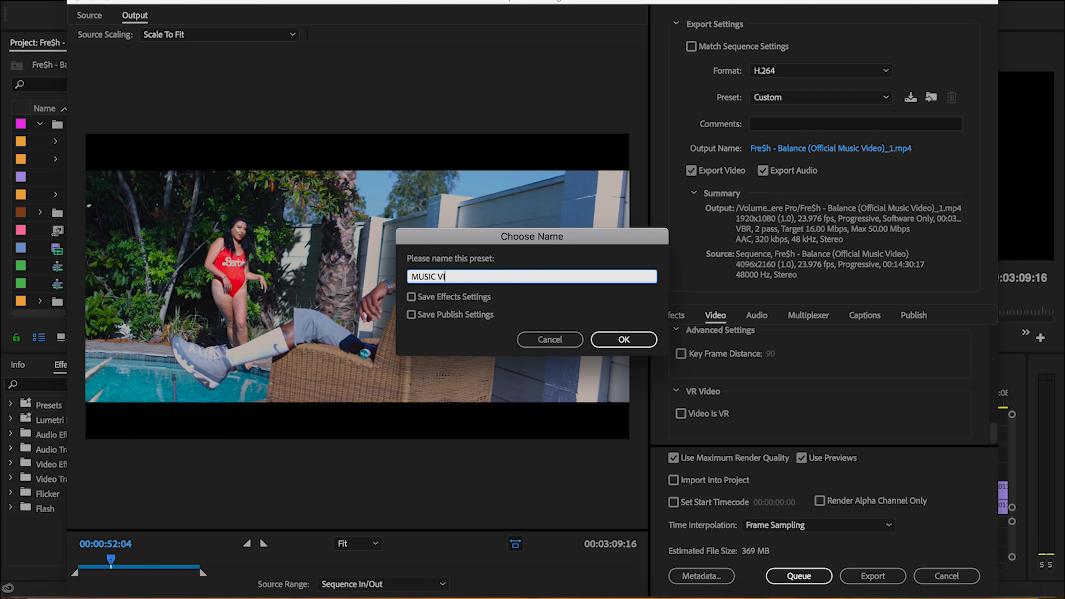
{"action": "type", "text": "DEO YOUTUBE 2018 EXPORT (1920x1080)"}
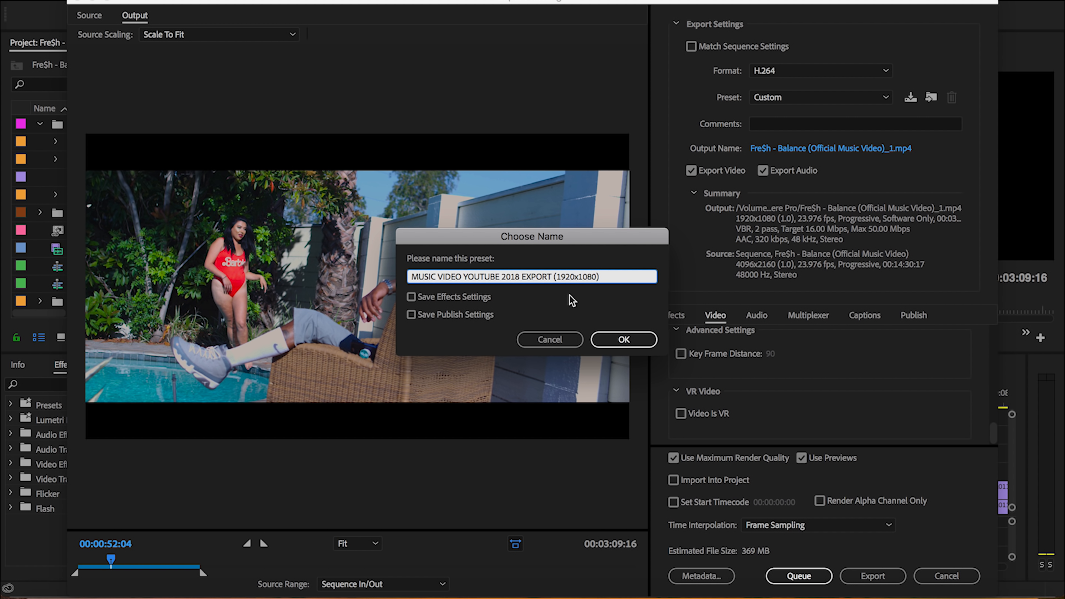
{"action": "left_click", "coordinate": [608, 342]}
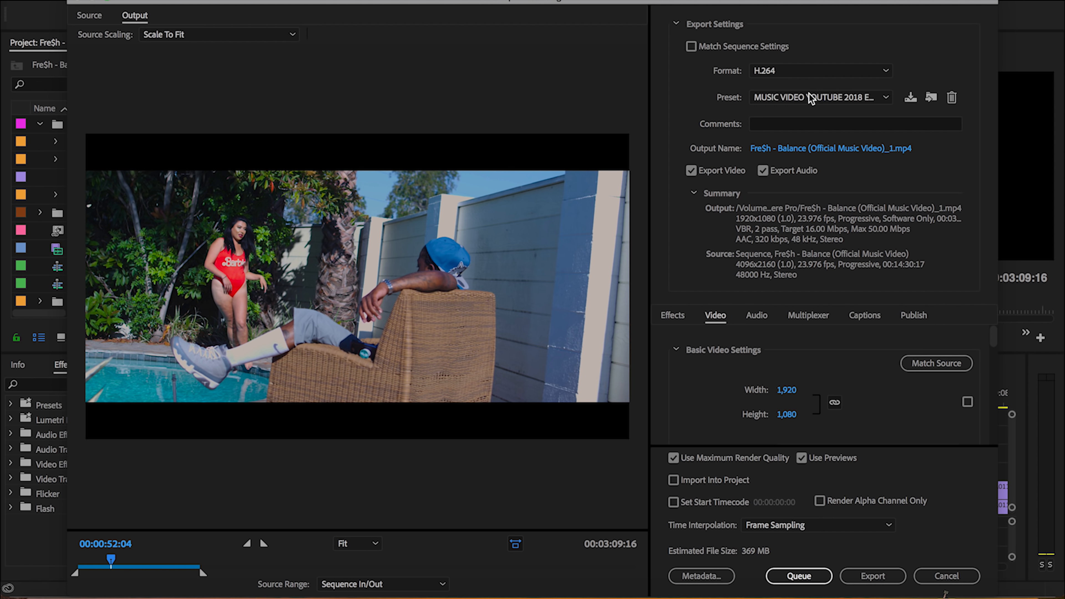
{"action": "left_click", "coordinate": [809, 93]}
{"action": "scroll", "coordinate": [792, 141], "scroll_direction": "up", "scroll_amount": 1}
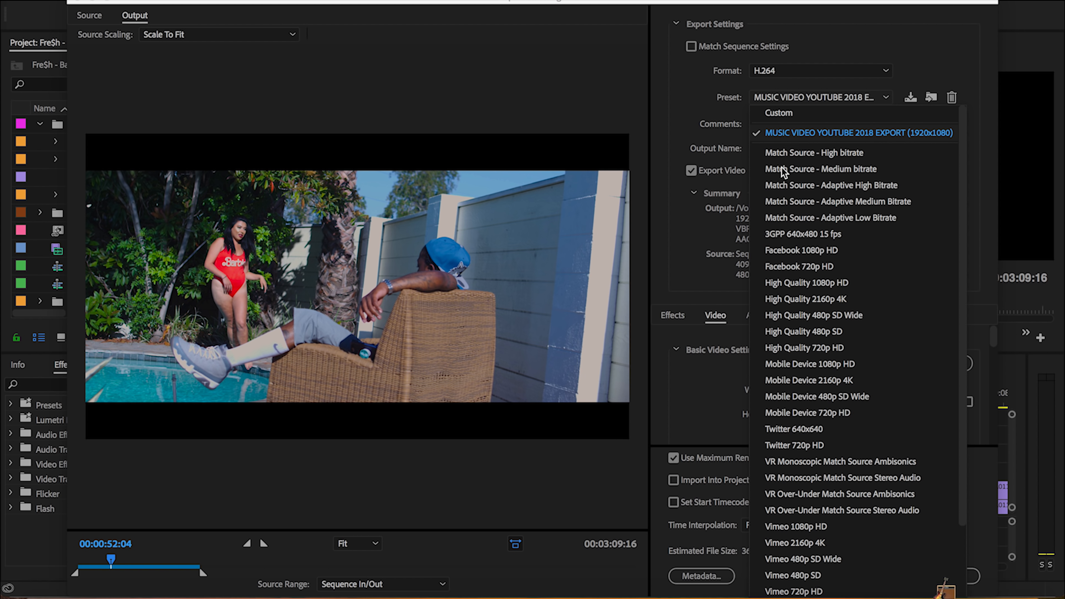
{"action": "scroll", "coordinate": [789, 342], "scroll_direction": "down", "scroll_amount": 3}
{"action": "scroll", "coordinate": [788, 342], "scroll_direction": "up", "scroll_amount": 3}
{"action": "left_click", "coordinate": [687, 141]}
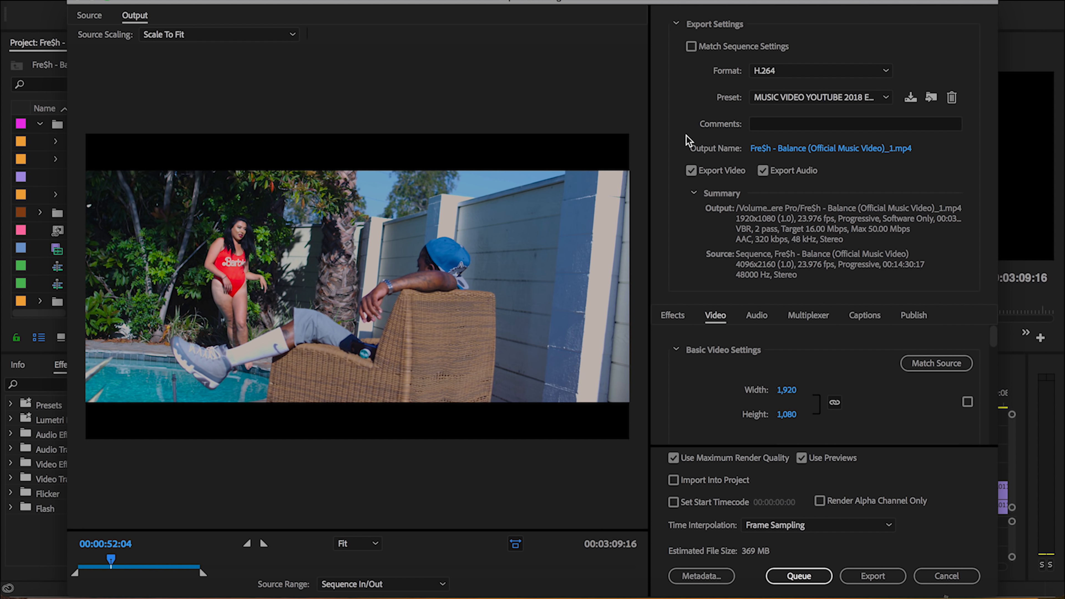
{"action": "left_click", "coordinate": [787, 98]}
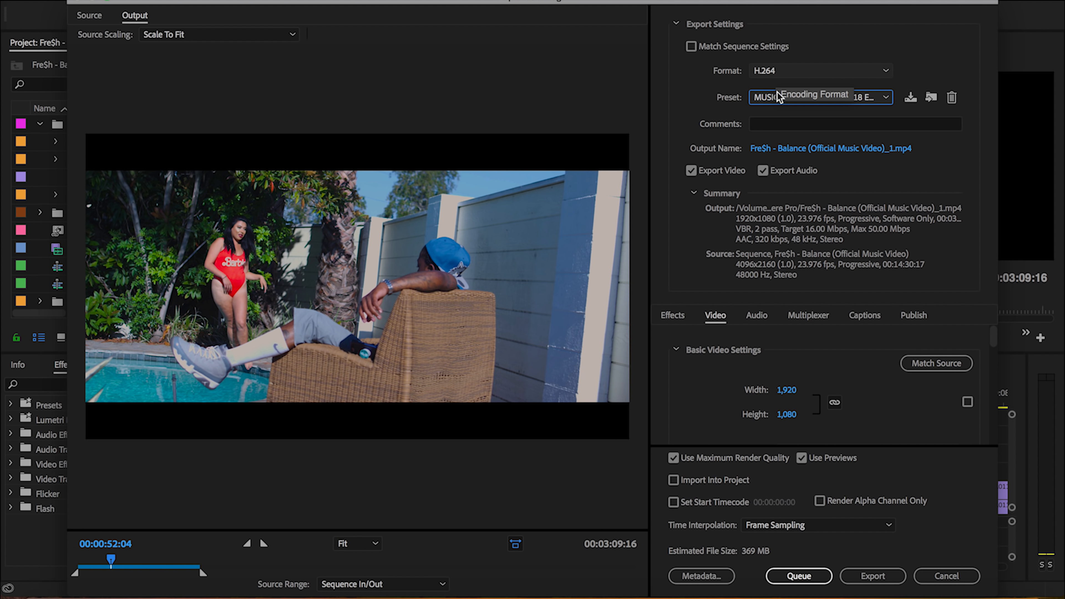
Apply the YouTube 2160p 4K export preset and turn on Render at Maximum Depth in the video settings
{"action": "left_click", "coordinate": [772, 98]}
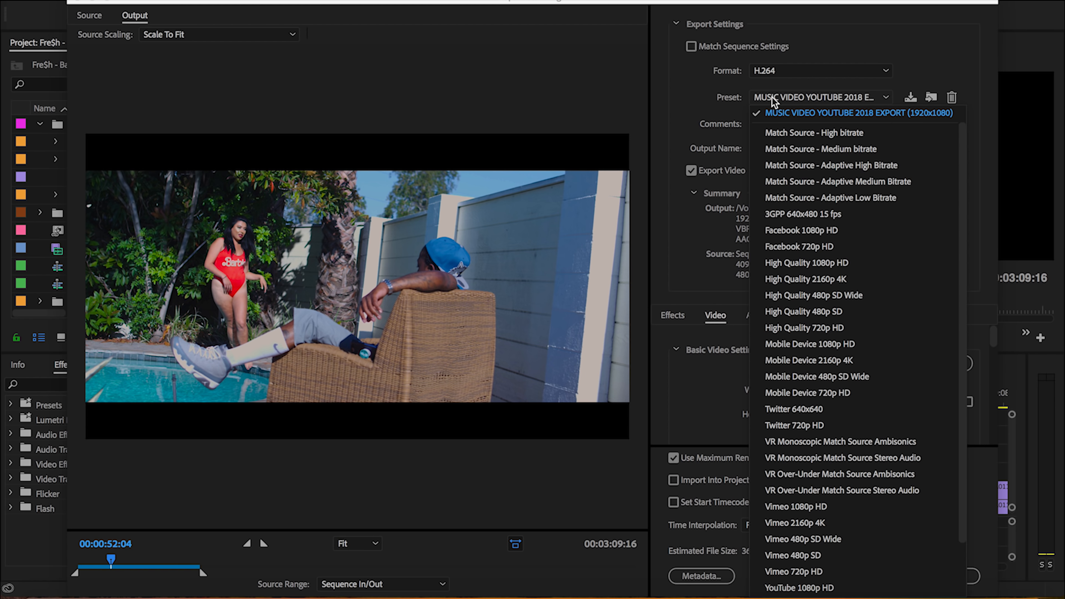
{"action": "scroll", "coordinate": [803, 317], "scroll_direction": "down", "scroll_amount": 3}
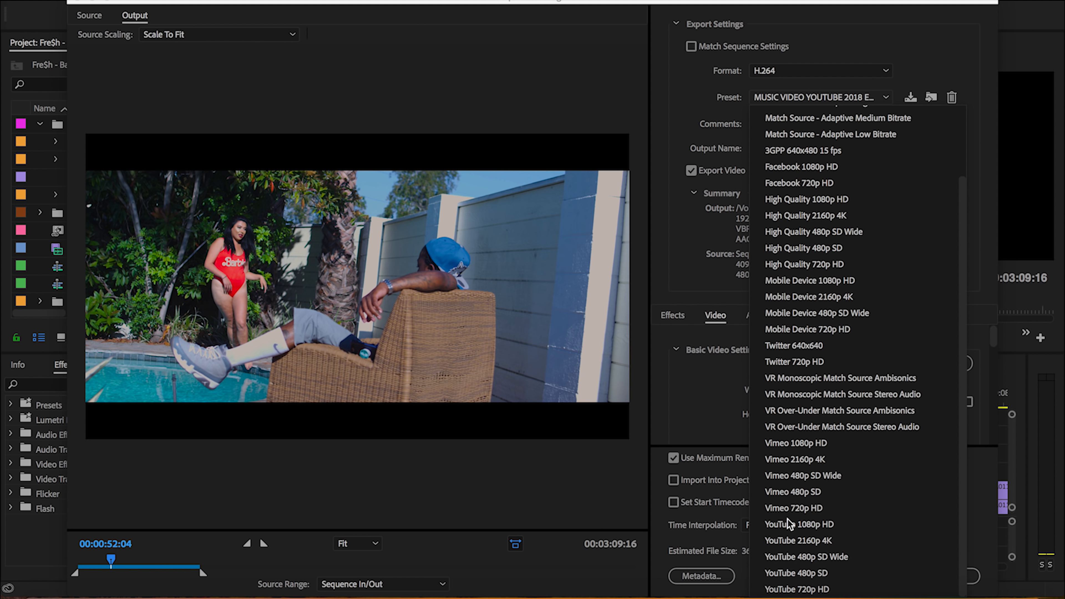
{"action": "left_click", "coordinate": [785, 542]}
{"action": "left_click_drag", "start_coordinate": [990, 335], "coordinate": [994, 362]}
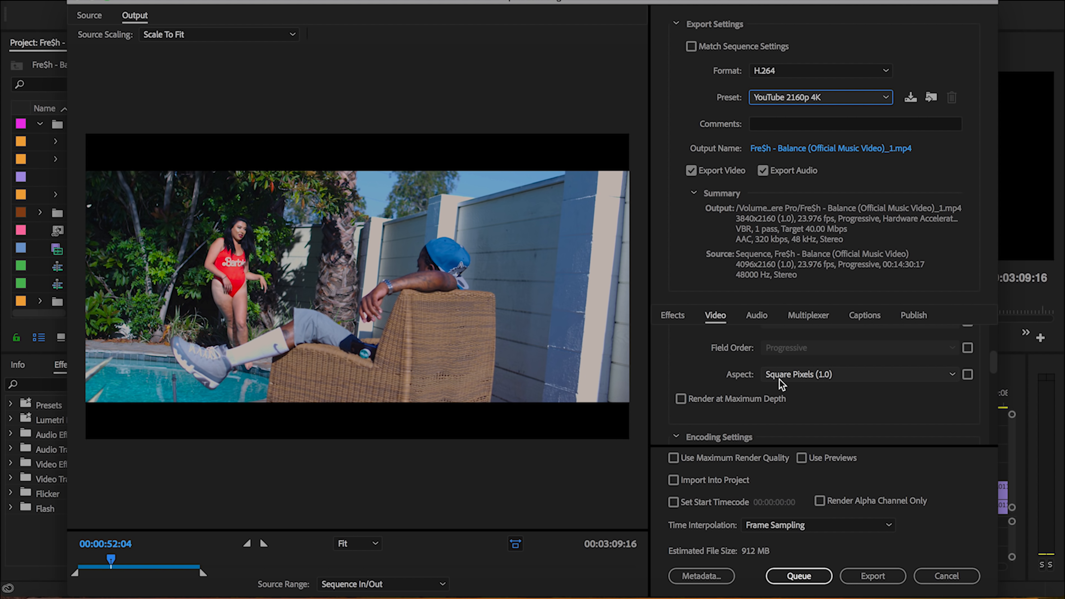
{"action": "left_click", "coordinate": [748, 397]}
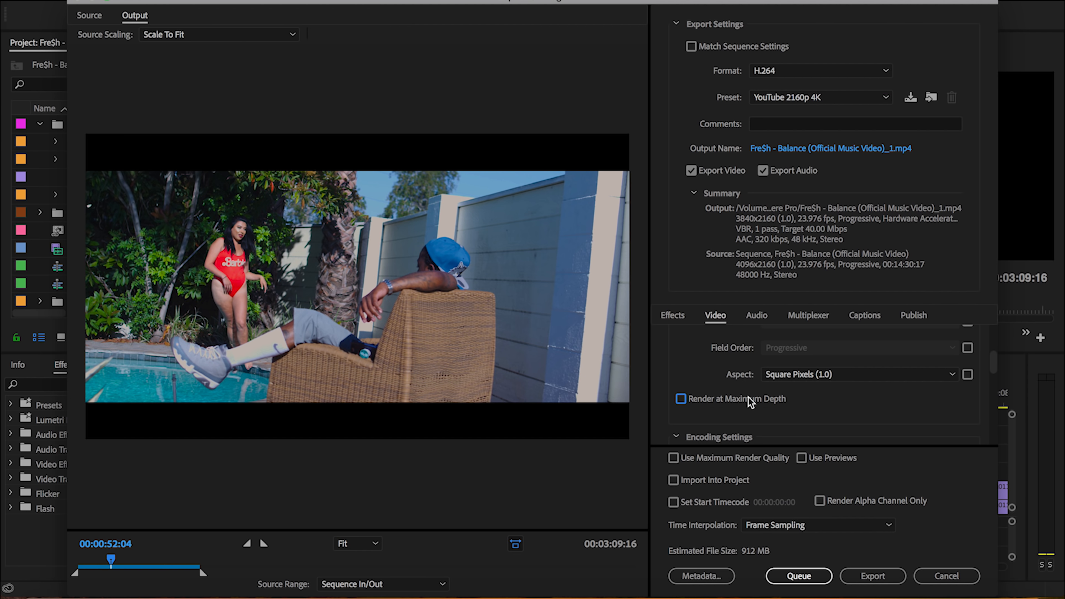
Set the bitrate encoding to VBR, 2 pass with a target bitrate of 100 Mbps and a maximum bitrate of 300 Mbps
{"action": "left_click", "coordinate": [992, 368]}
{"action": "left_click_drag", "start_coordinate": [994, 376], "coordinate": [992, 386]}
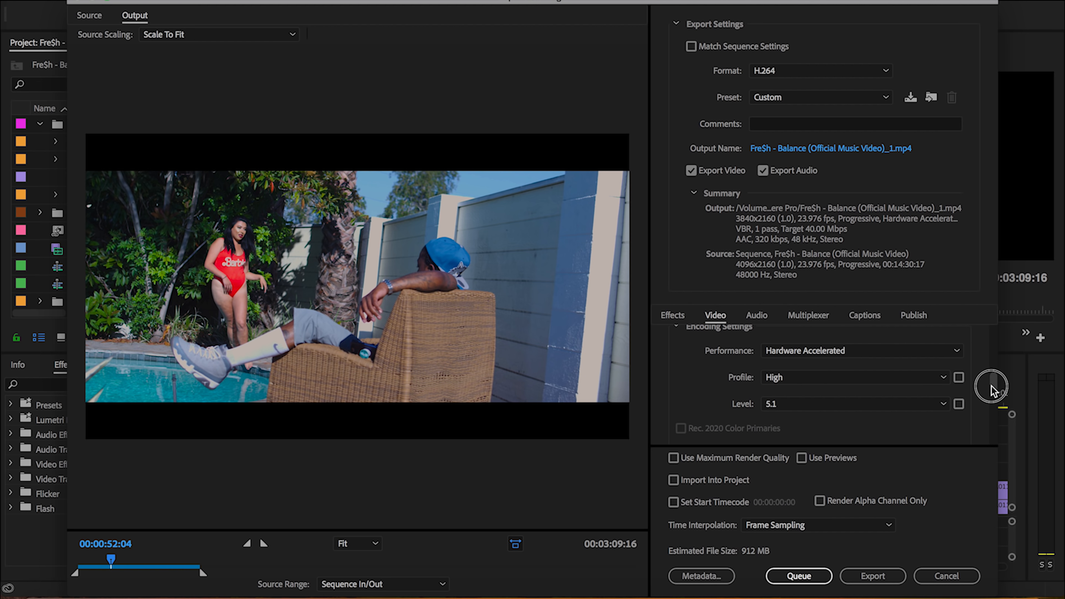
{"action": "left_click_drag", "start_coordinate": [992, 388], "coordinate": [997, 415]}
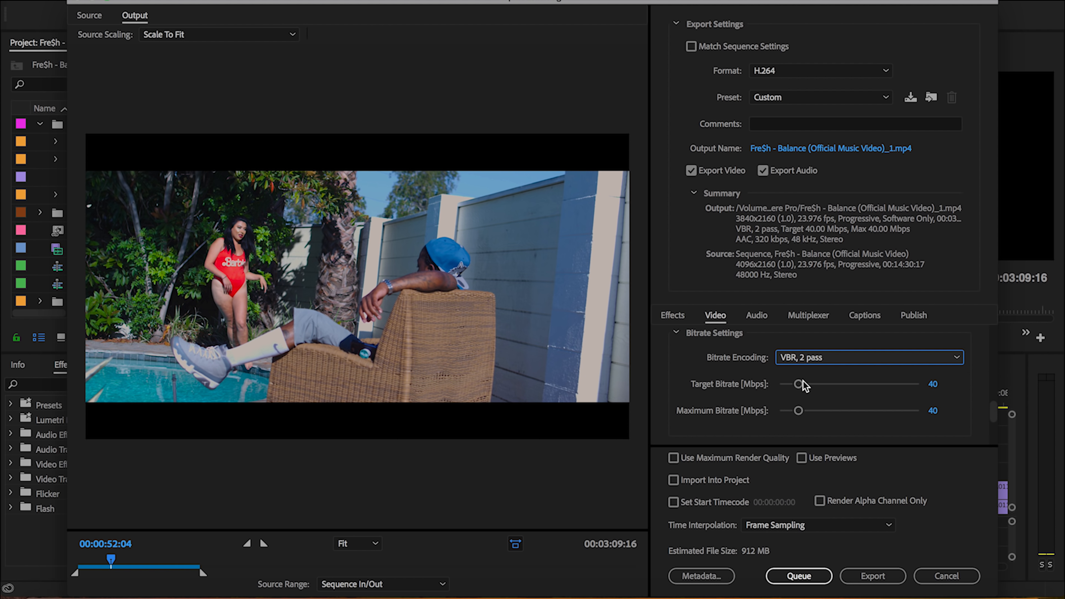
{"action": "left_click", "coordinate": [933, 384]}
{"action": "type", "text": "100"}
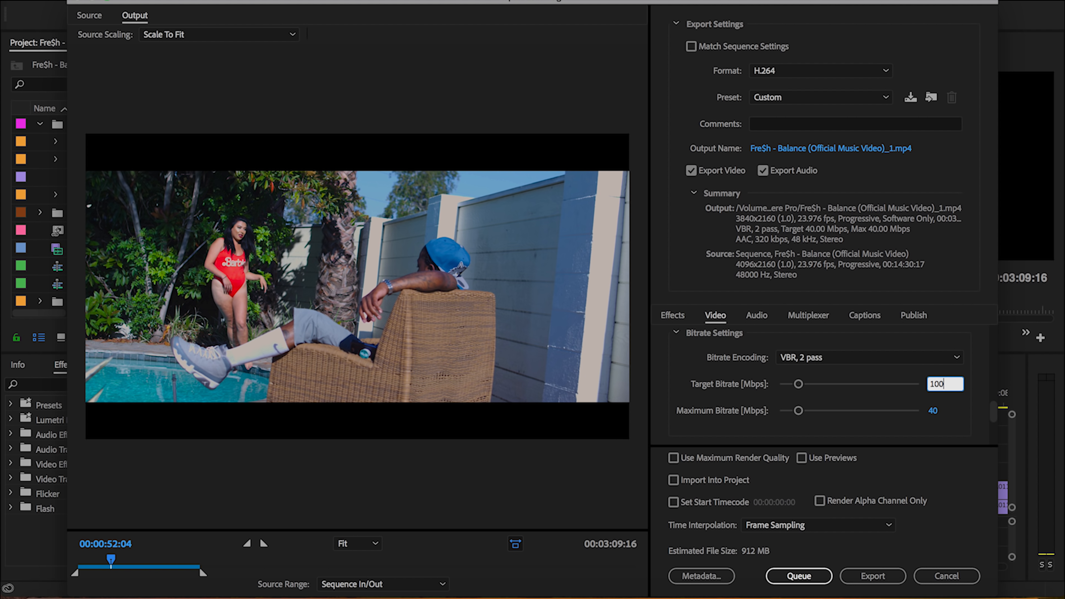
{"action": "key", "text": "Return"}
{"action": "left_click", "coordinate": [935, 411]}
{"action": "type", "text": "300"}
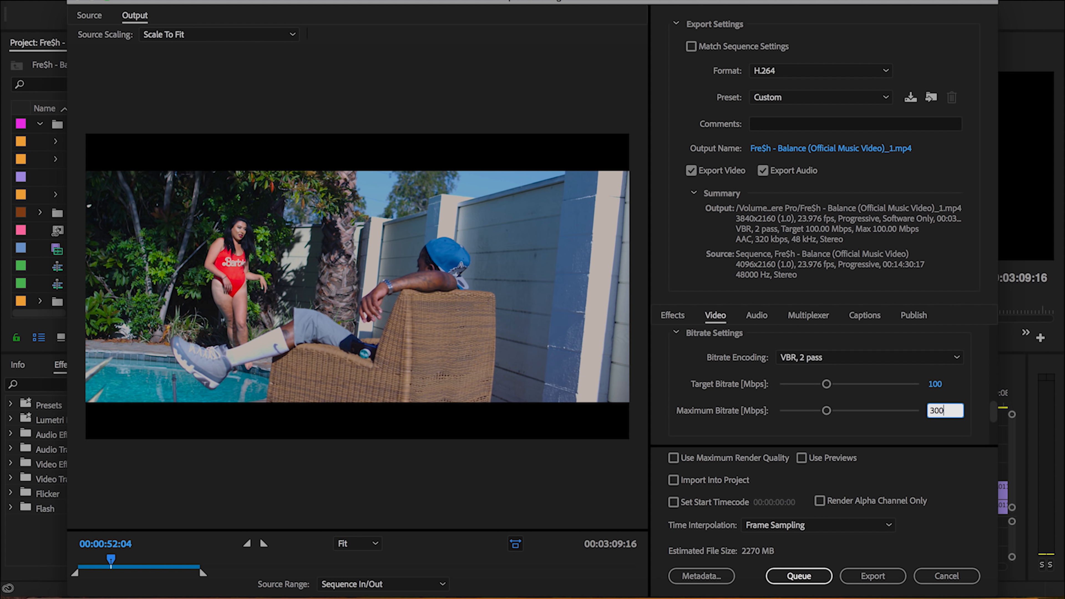
{"action": "key", "text": "Return"}
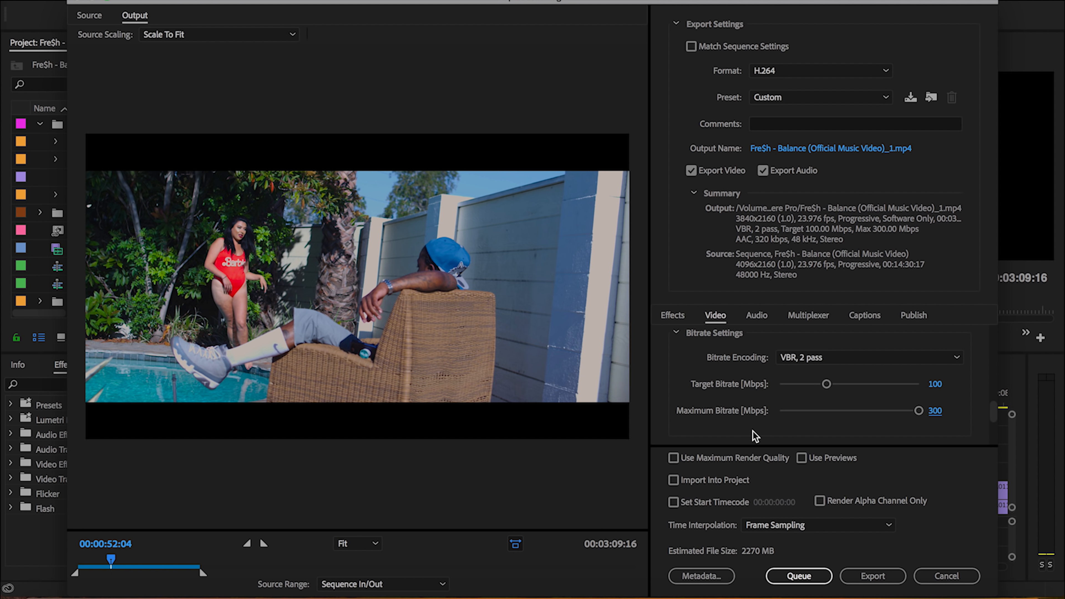
Turn on Use Maximum Render Quality and Use Previews for the 4K export
{"action": "left_click", "coordinate": [716, 457]}
{"action": "left_click", "coordinate": [802, 457]}
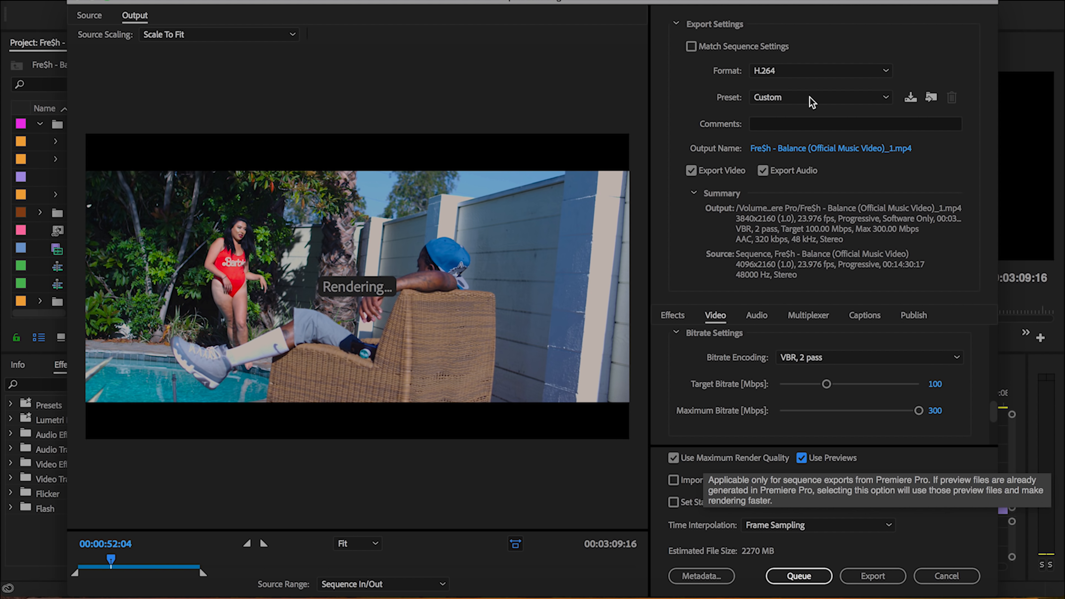
Save the 4K export settings as a preset named MUSIC VIDEO EXPORT YOUTUBE (4K QUALITY)
{"action": "left_click", "coordinate": [911, 97]}
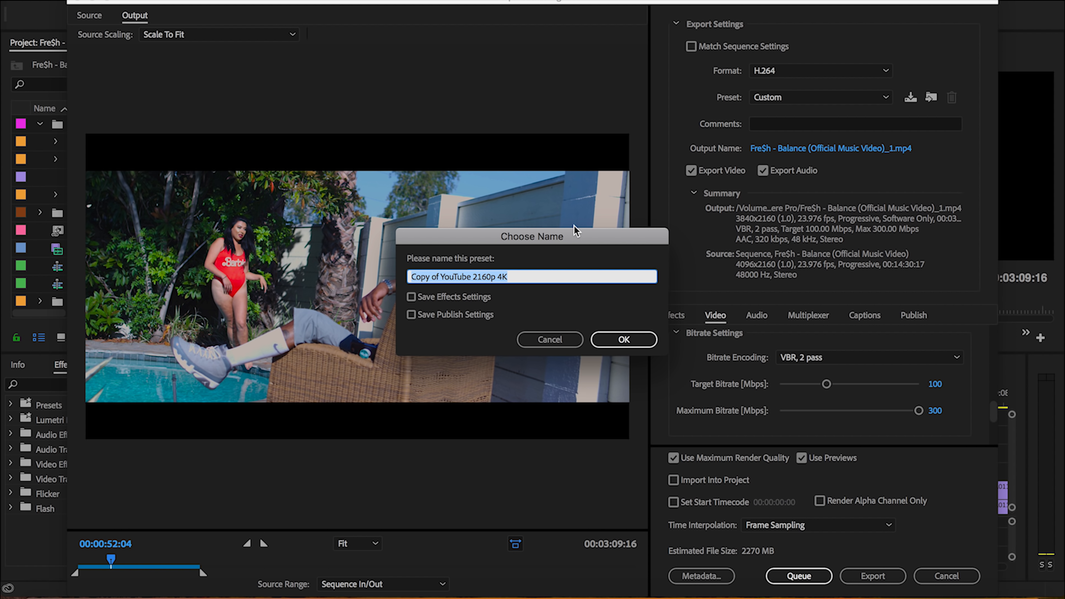
{"action": "type", "text": "MUSIC VIDE"}
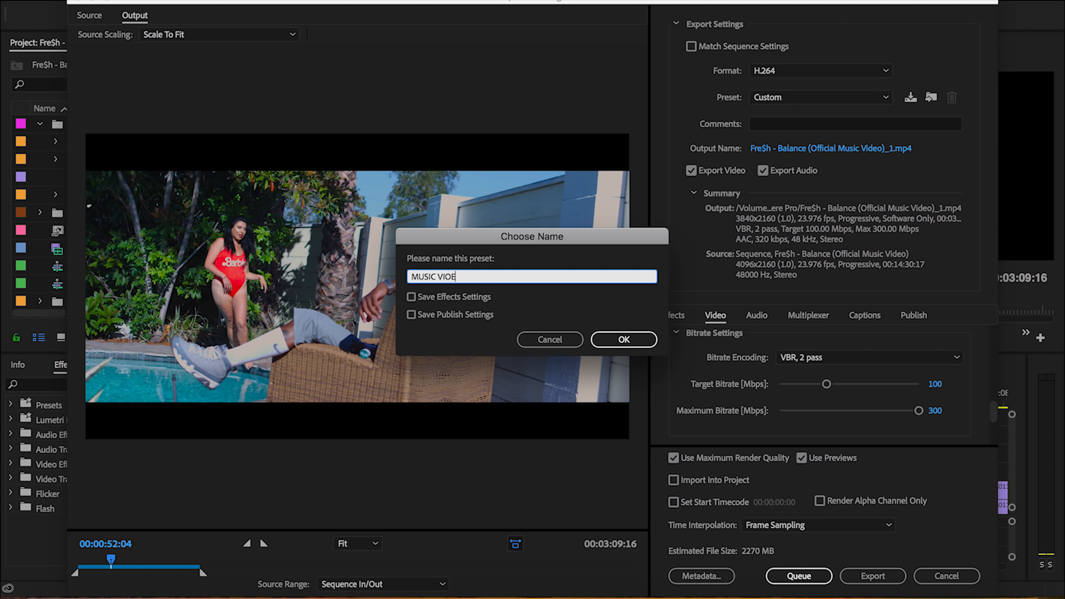
{"action": "type", "text": "O EXPORT YOUTUBE (4K QUALITY)"}
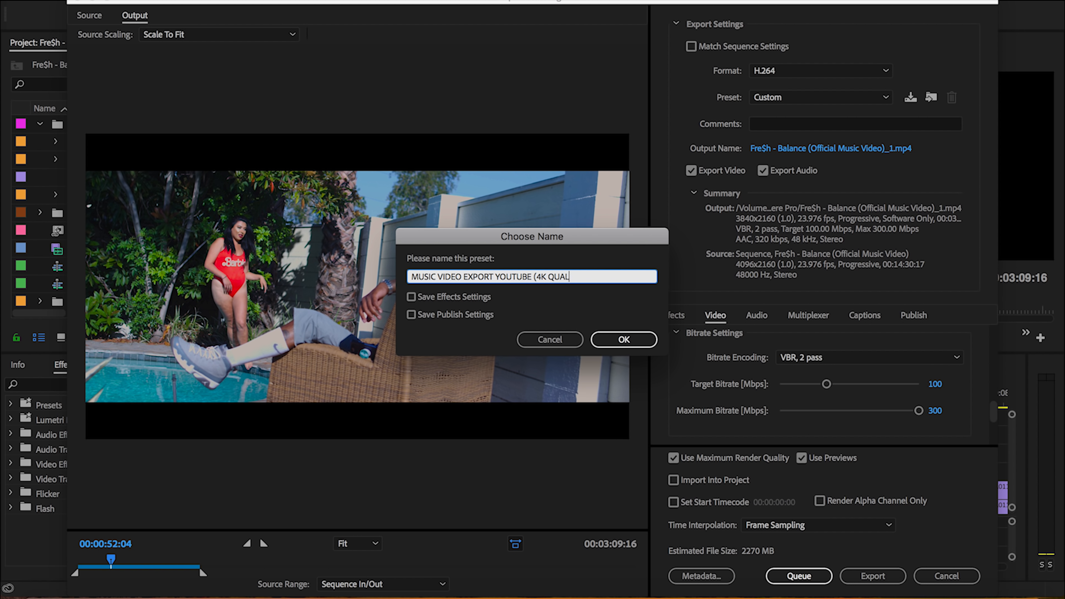
{"action": "left_click", "coordinate": [613, 340]}
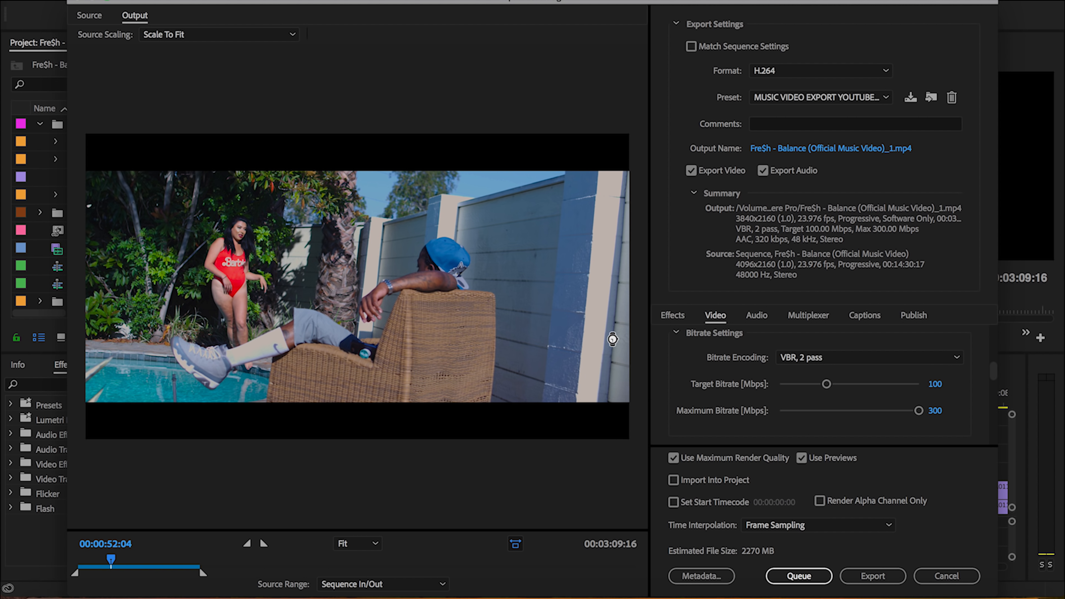